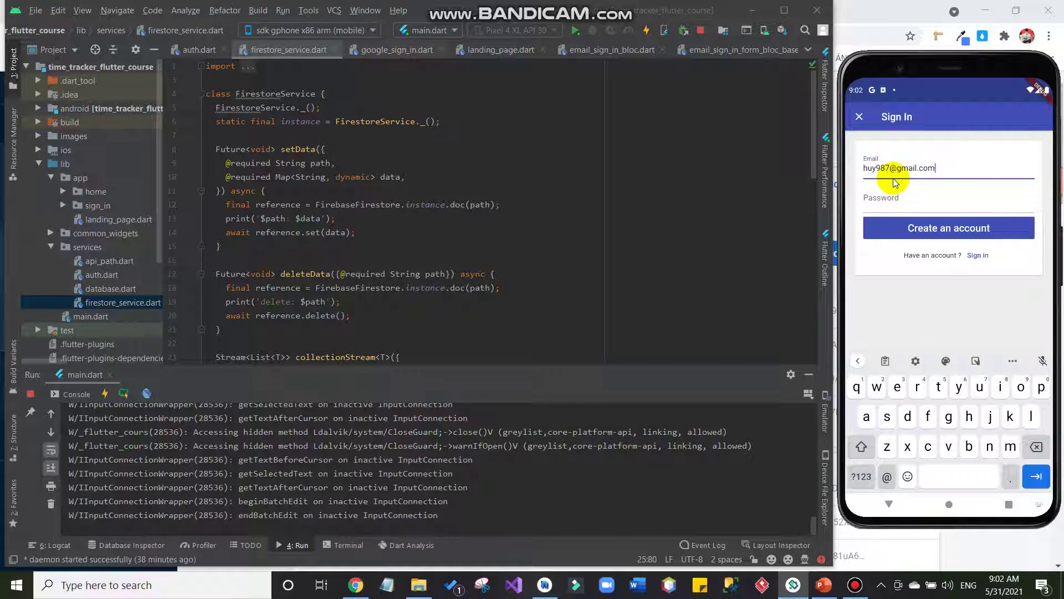
Enter the account password and create the new email account.
left_click(906, 203)
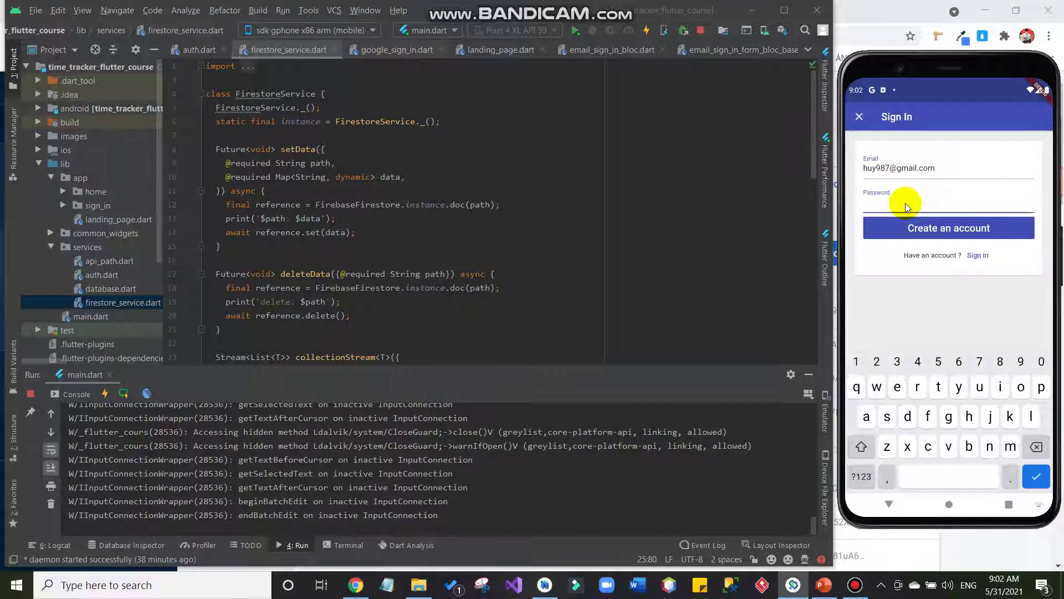
type("123456")
left_click(892, 227)
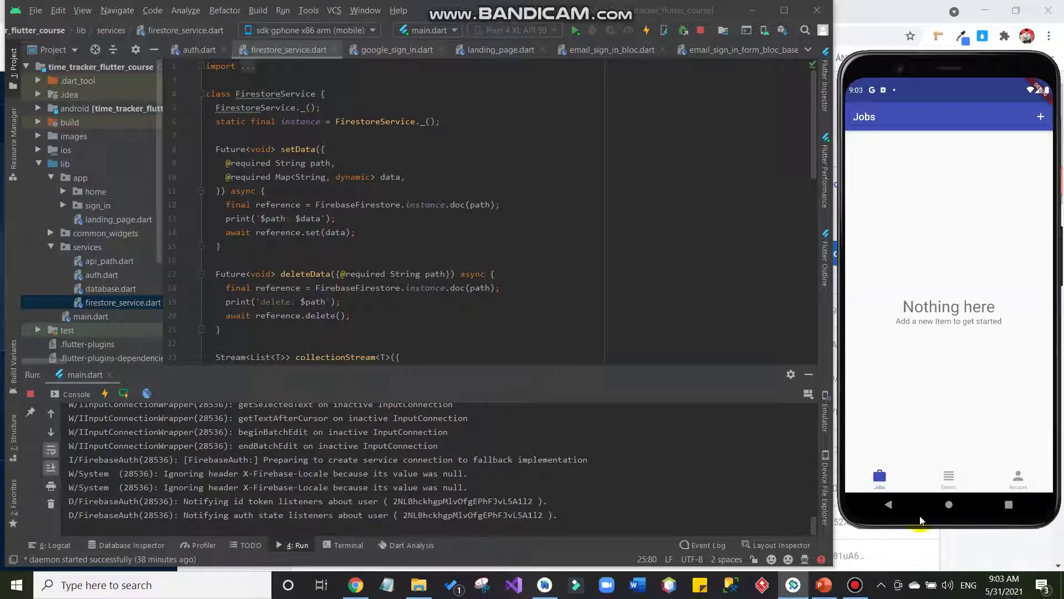
Browse the app's Entries, Account and Jobs pages, ending on Account.
left_click(949, 475)
left_click(1019, 475)
left_click(879, 476)
left_click(1018, 475)
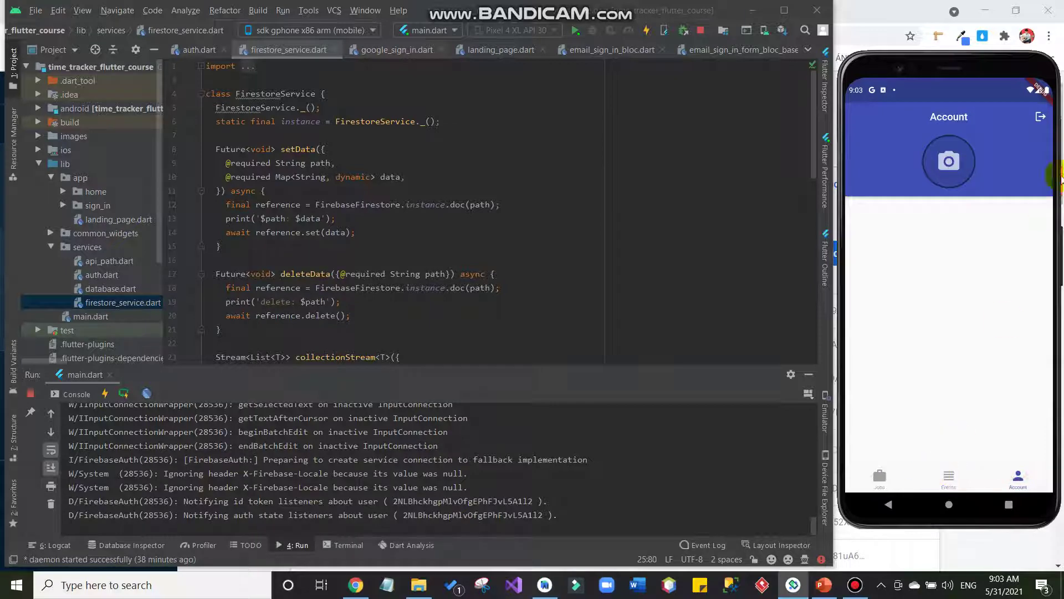
left_click(1018, 475)
Sign out, start Sign in with Google, and bring up the Firebase users list.
left_click(1041, 118)
left_click(1001, 324)
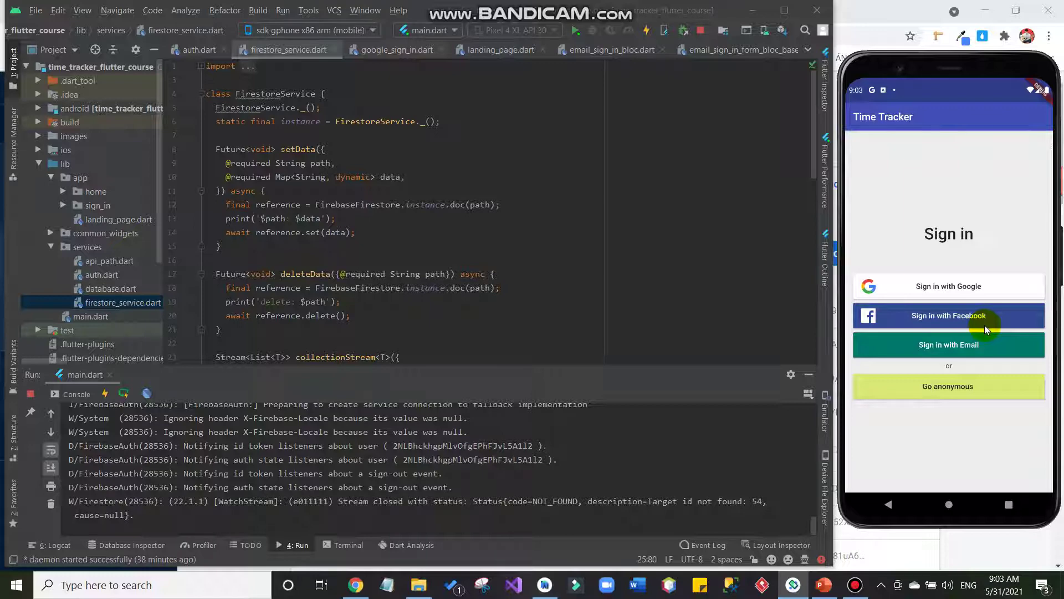
left_click(968, 288)
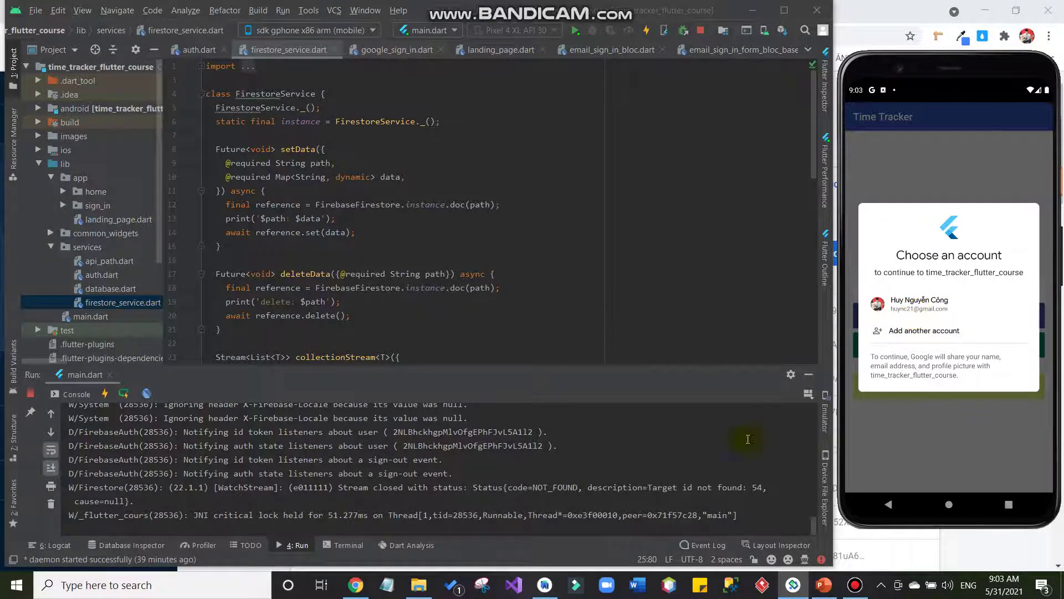
left_click(356, 584)
scroll(397, 368, "down", 1)
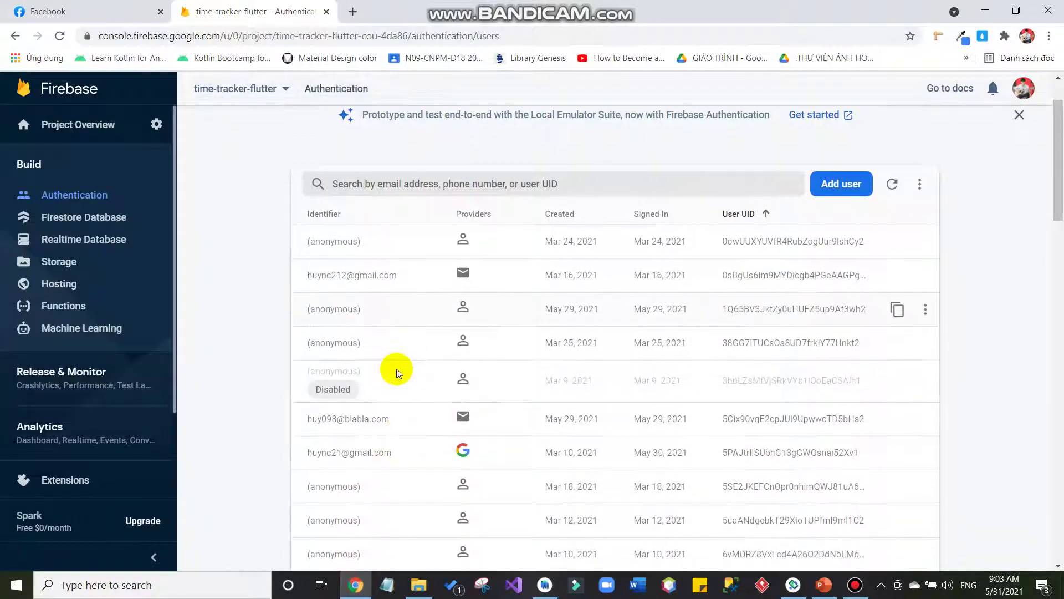
scroll(397, 391, "down", 1)
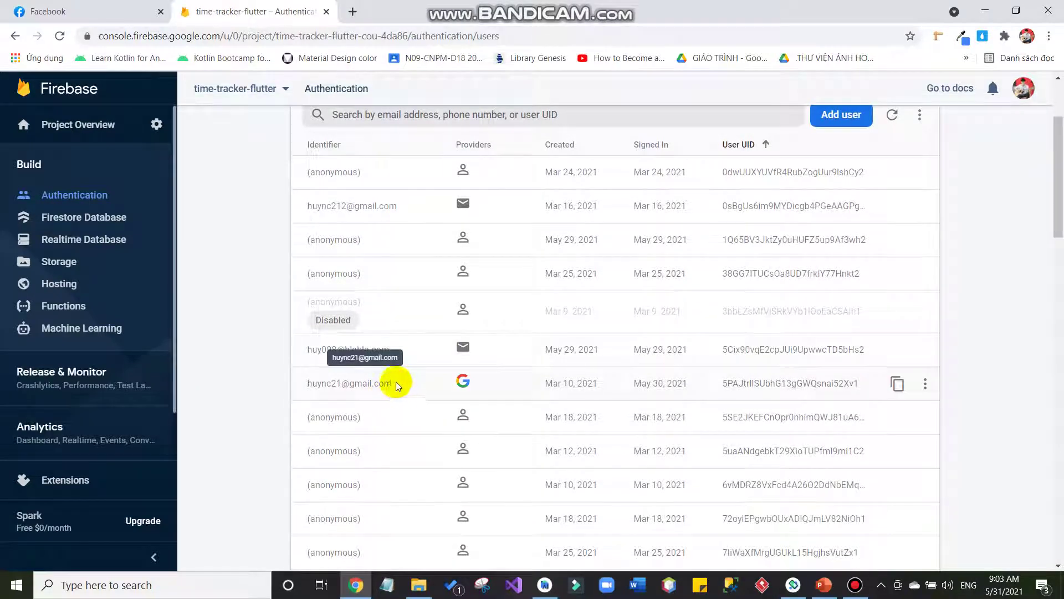
left_click_drag(393, 350, 342, 343)
left_click_drag(511, 345, 414, 354)
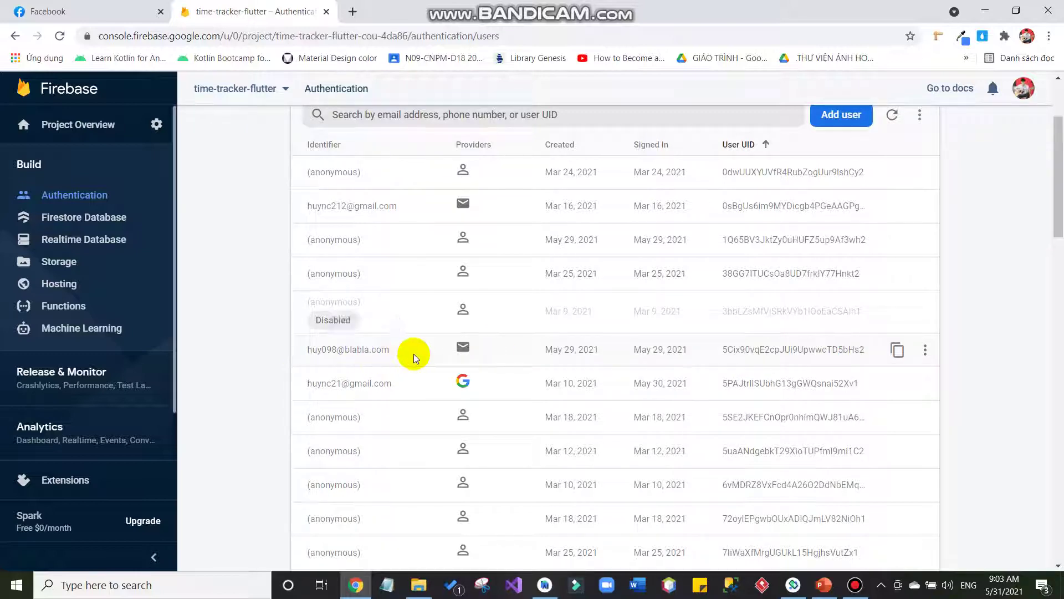
mouse_move(738, 349)
left_mouse_down()
mouse_move(875, 349)
mouse_move(721, 356)
left_mouse_up()
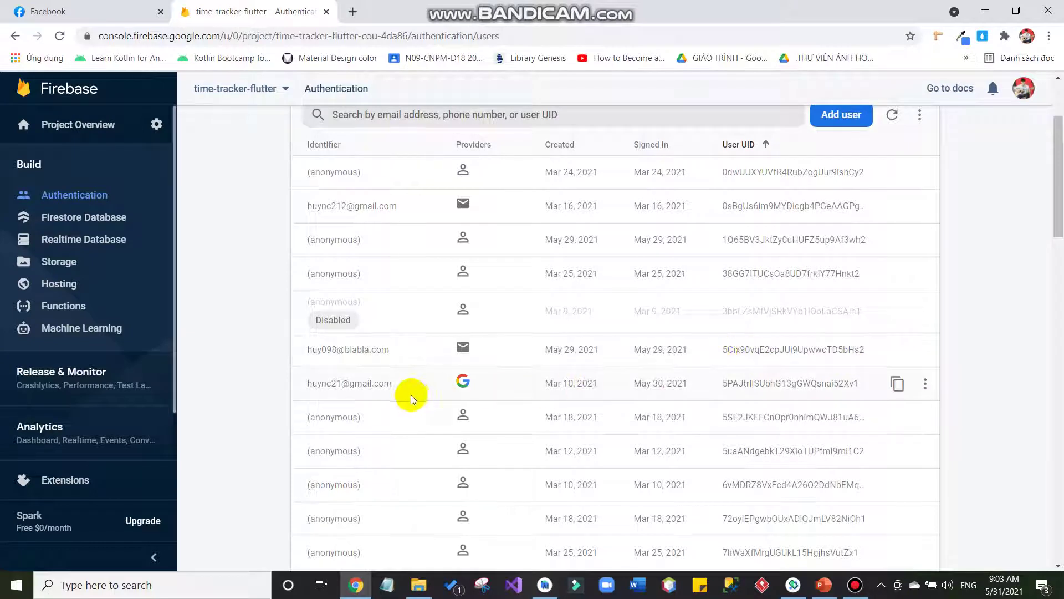
left_click_drag(396, 388, 307, 389)
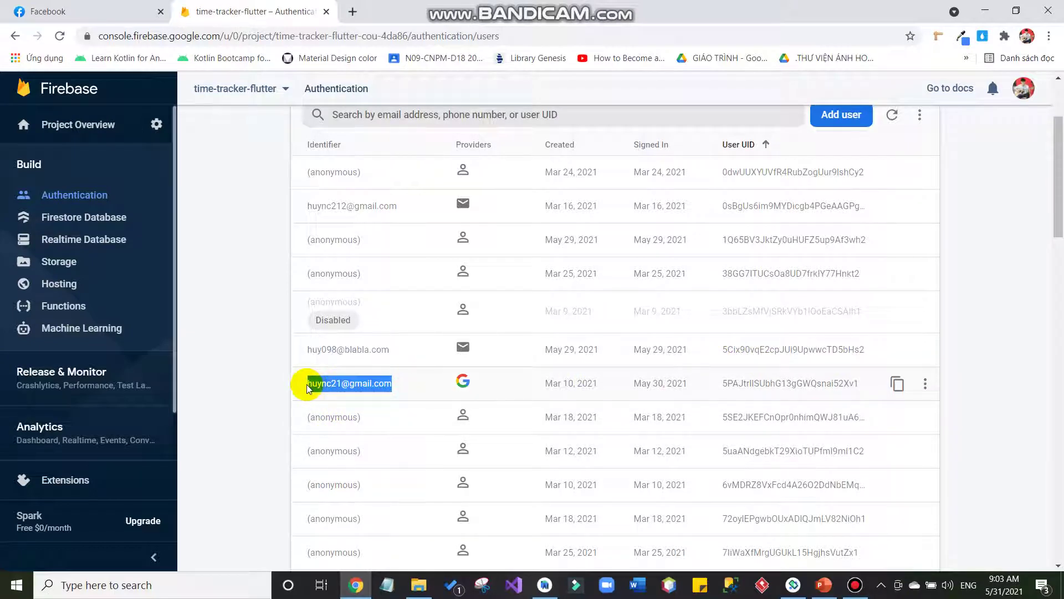
left_click(540, 380)
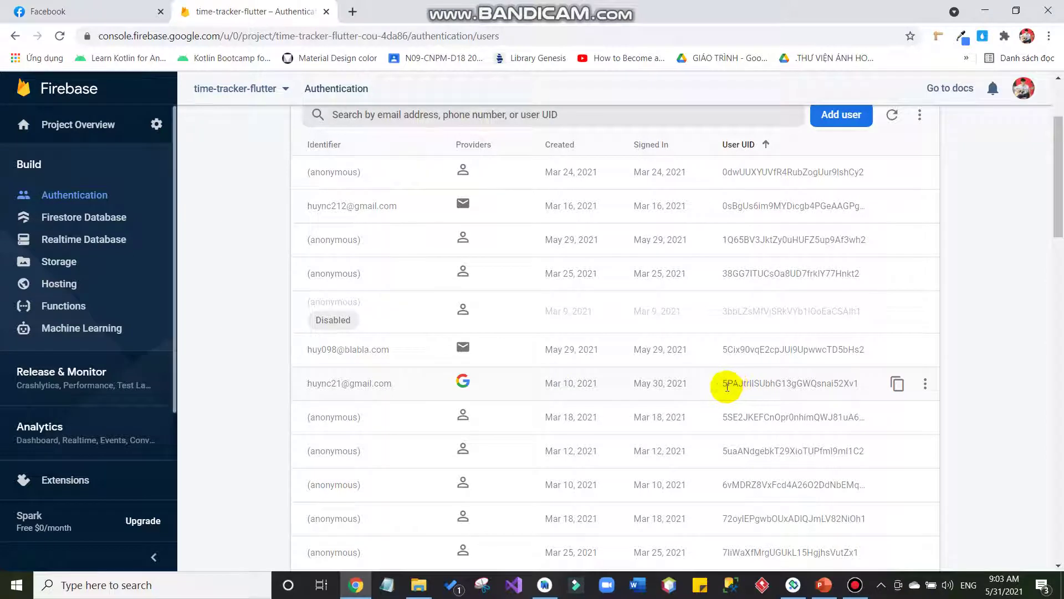
left_click_drag(395, 383, 463, 387)
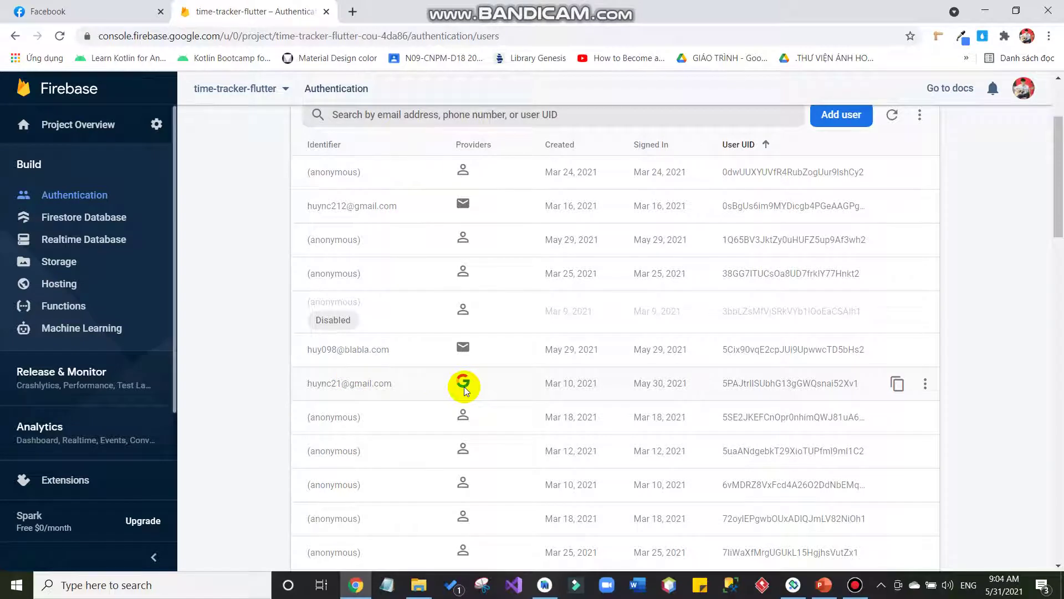
mouse_move(721, 382)
left_mouse_down()
mouse_move(870, 388)
mouse_move(701, 385)
left_mouse_up()
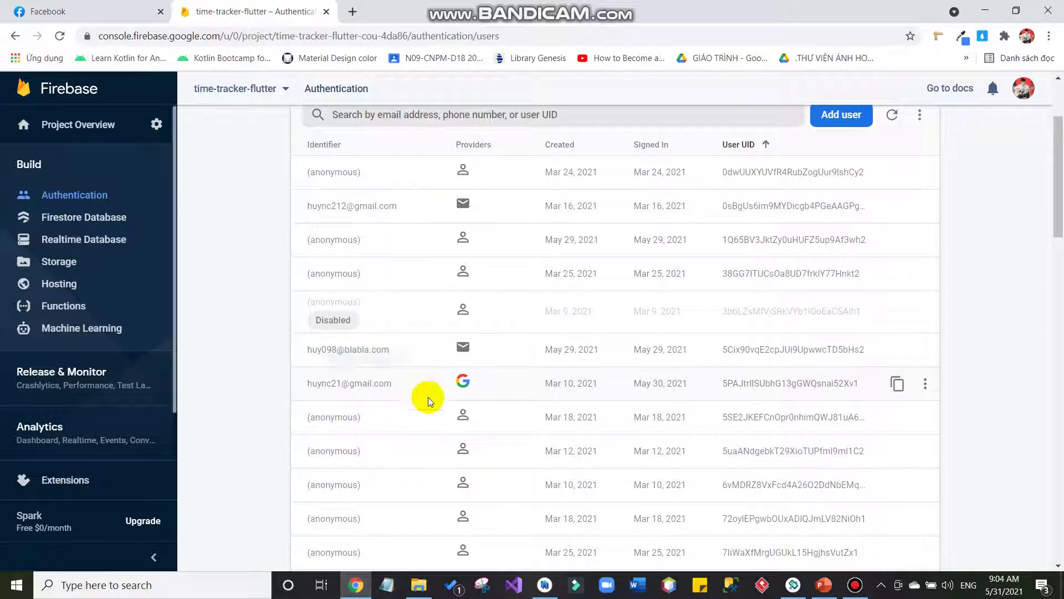
Sign in with the Google account, note its UID in Firebase, and open Firestore Database.
left_click(793, 586)
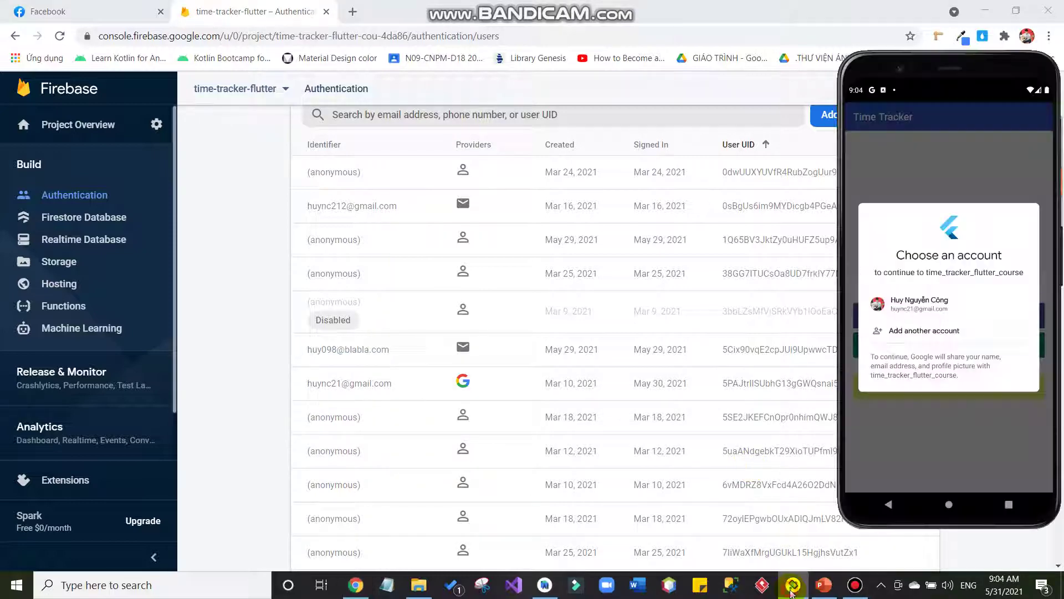
left_click(937, 304)
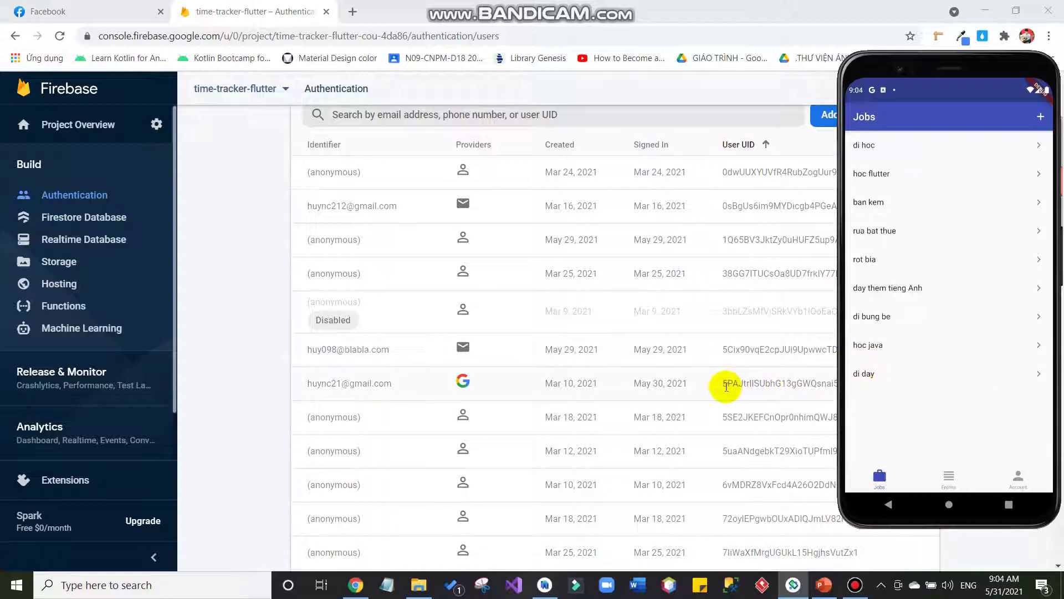
left_click(745, 382)
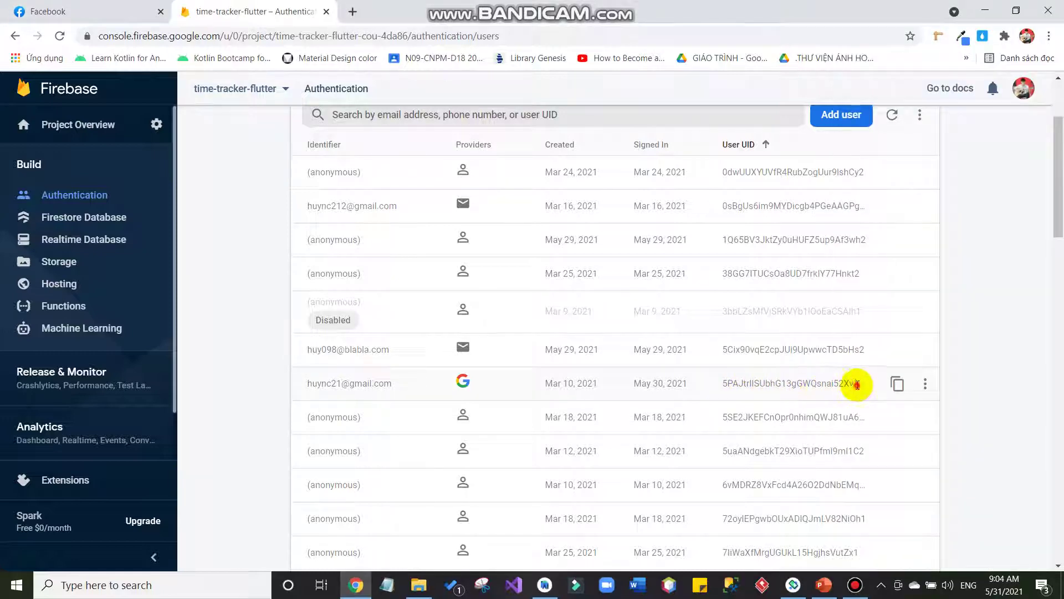
left_click_drag(856, 383, 705, 388)
left_click(119, 217)
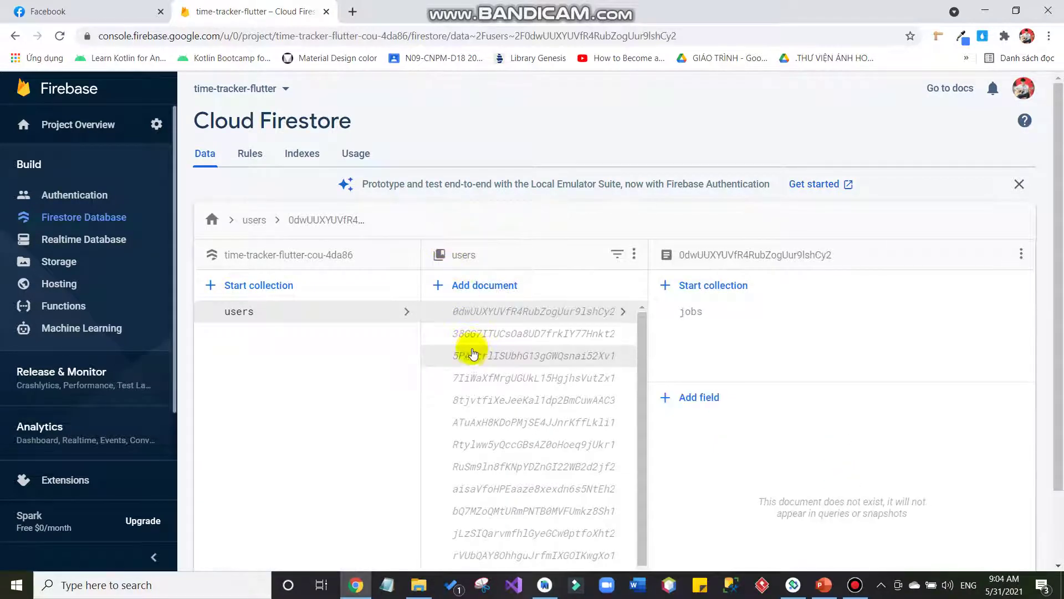
Open the Google user's jobs collection and inspect the first, hoc flutter and ban kem jobs.
left_click(472, 356)
left_click(695, 334)
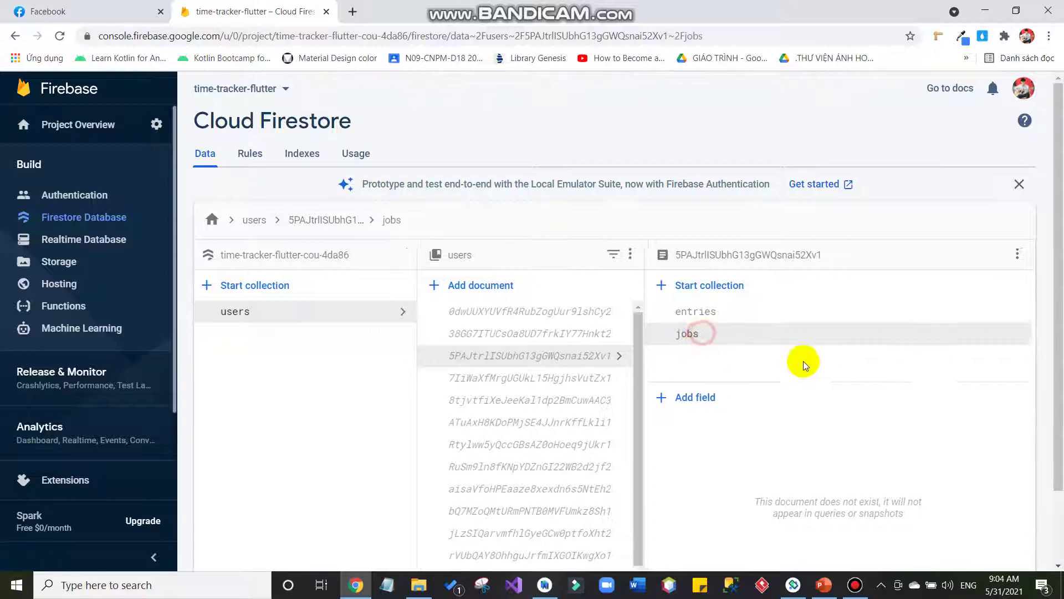
left_click(766, 314)
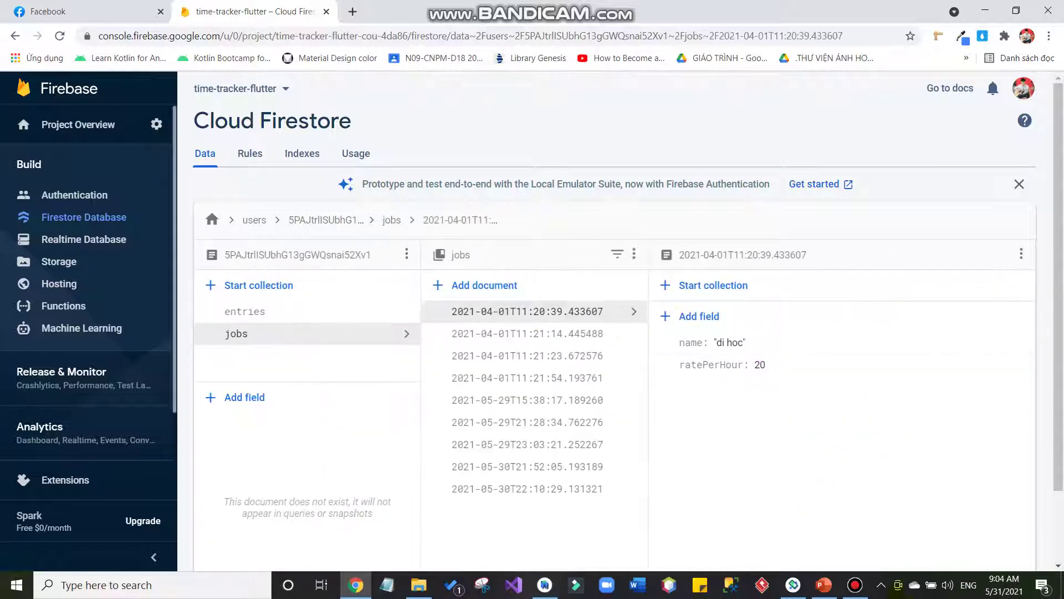
left_click(793, 585)
left_click(578, 333)
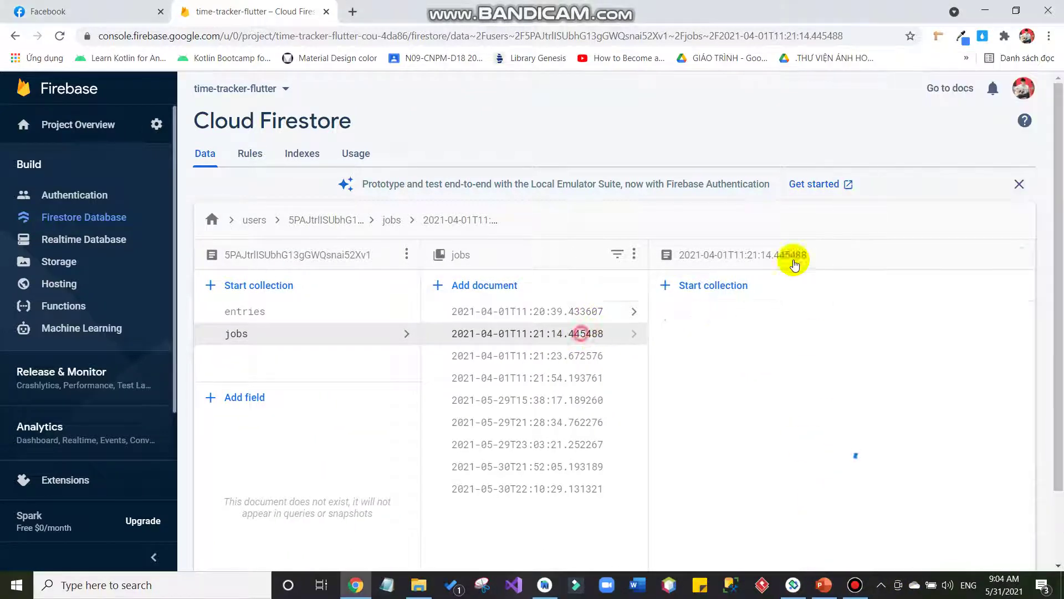
key("alt+Tab")
left_click(630, 356)
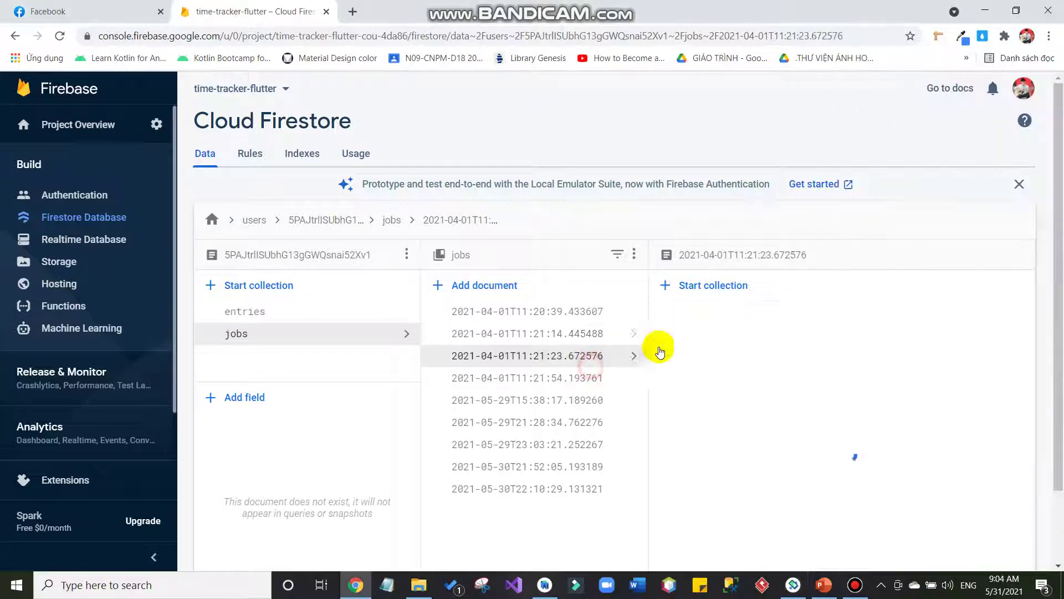
key("alt+Tab")
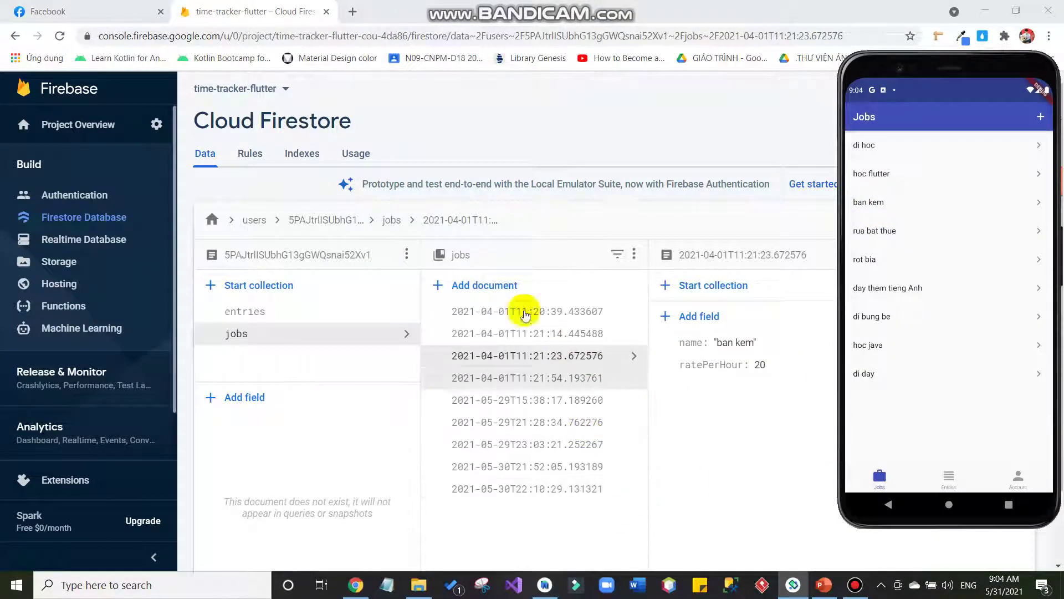
Compare the entries collection with the app's hoc flutter entries, then return to the jobs lists.
left_click(375, 314)
key("alt+Tab")
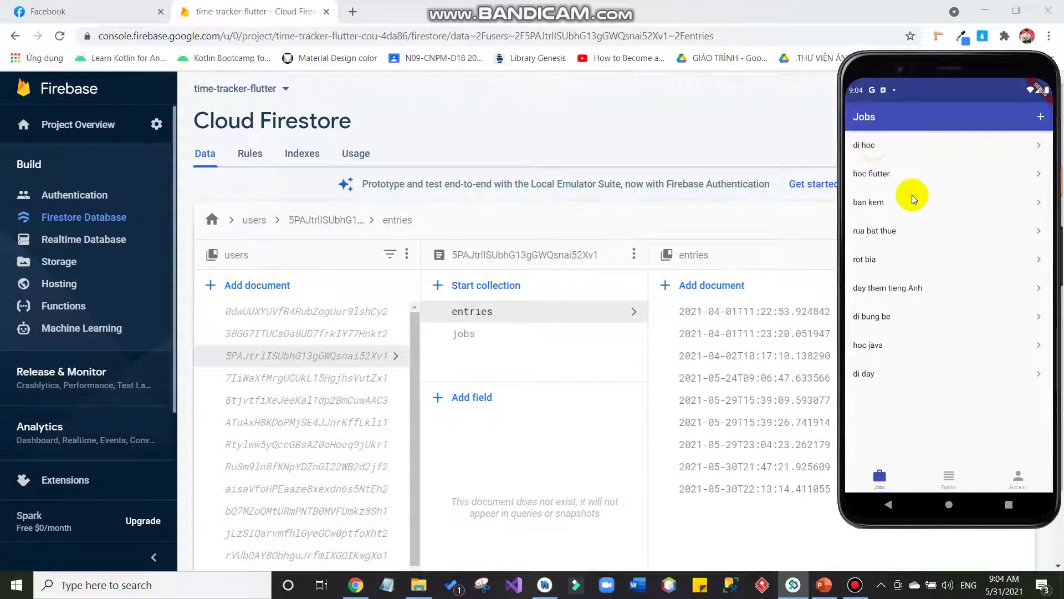
left_click(913, 197)
left_click(865, 117)
left_click(901, 180)
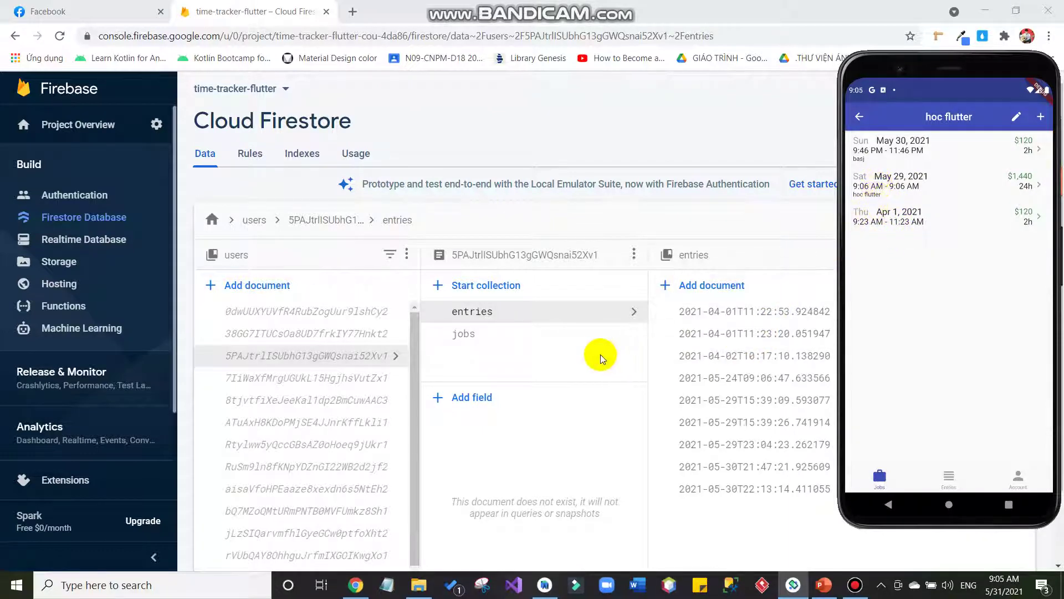
left_click(575, 338)
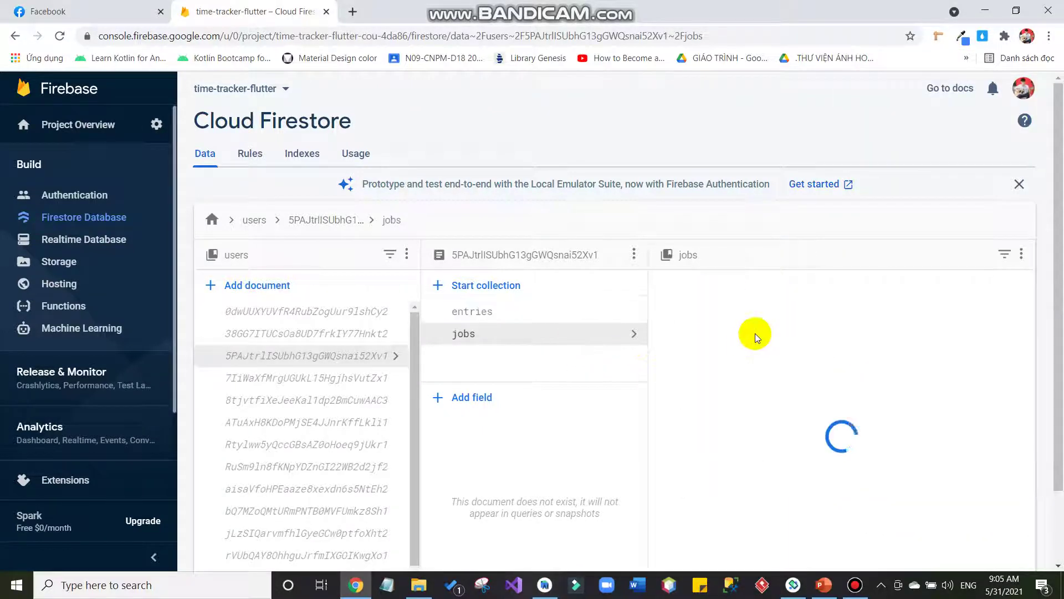
key("alt+Tab")
left_click(859, 118)
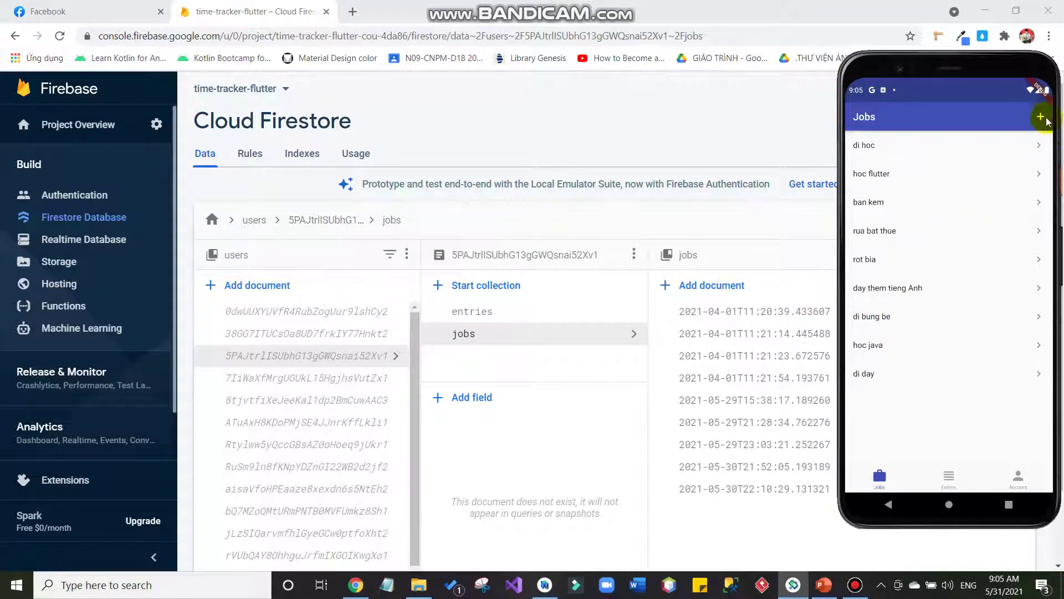
Create a new job named 'di ban sach' with a rate of 1 per hour.
left_click(1042, 117)
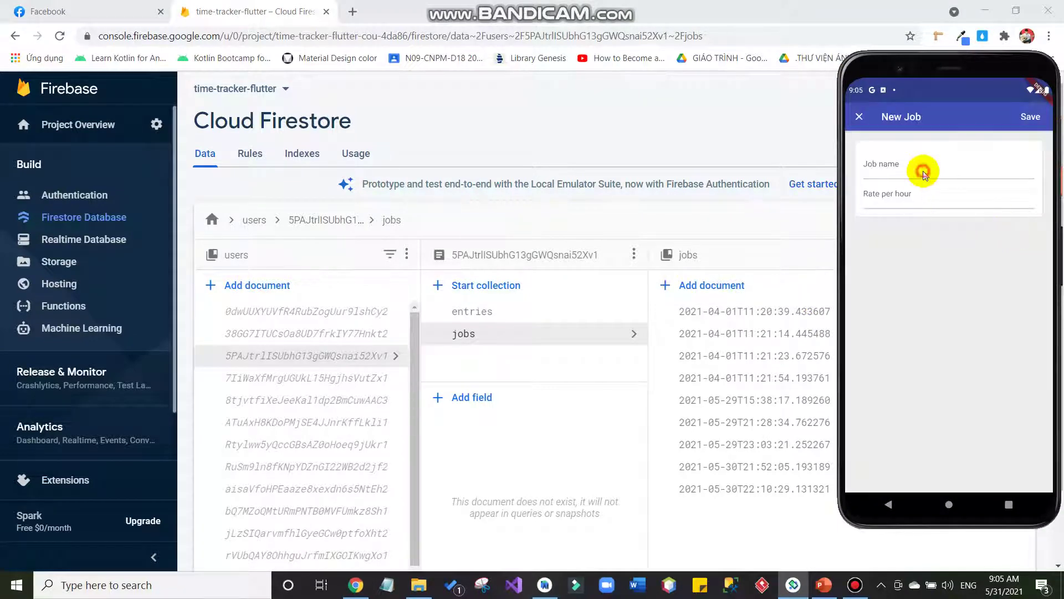
left_click(923, 172)
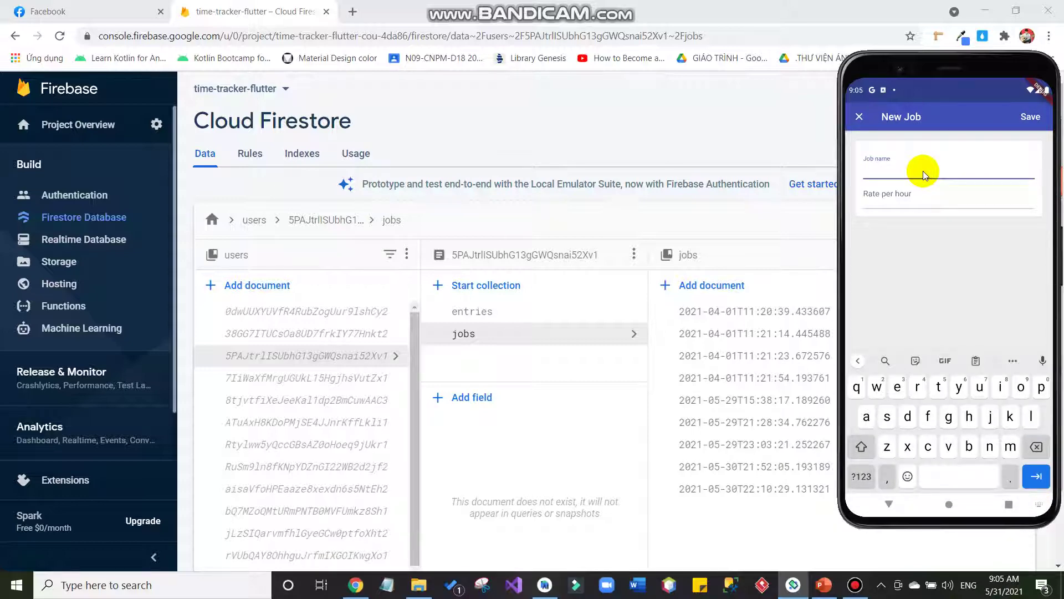
type("di ban sach")
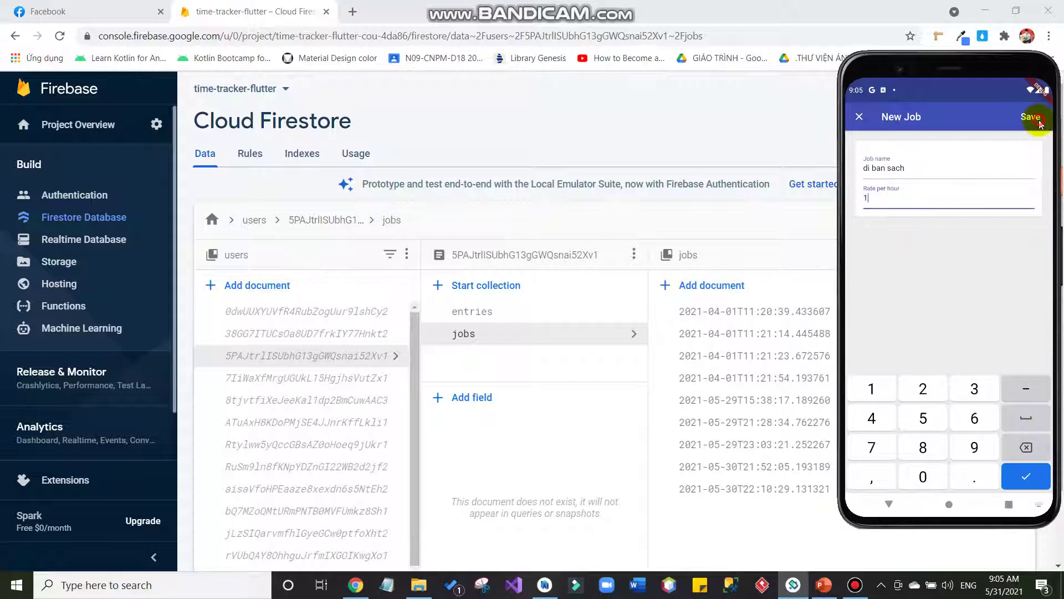
type("1")
key("Return")
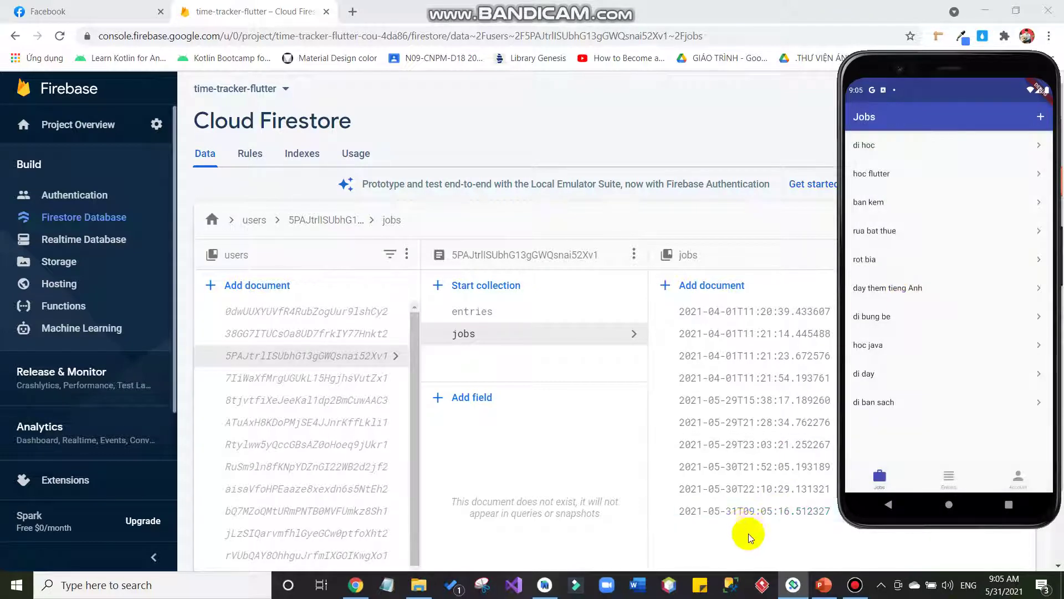
Inspect the 2021-05-31T09:05:16.512327 job document in Firestore, then open di ban sach in the app.
left_click(748, 516)
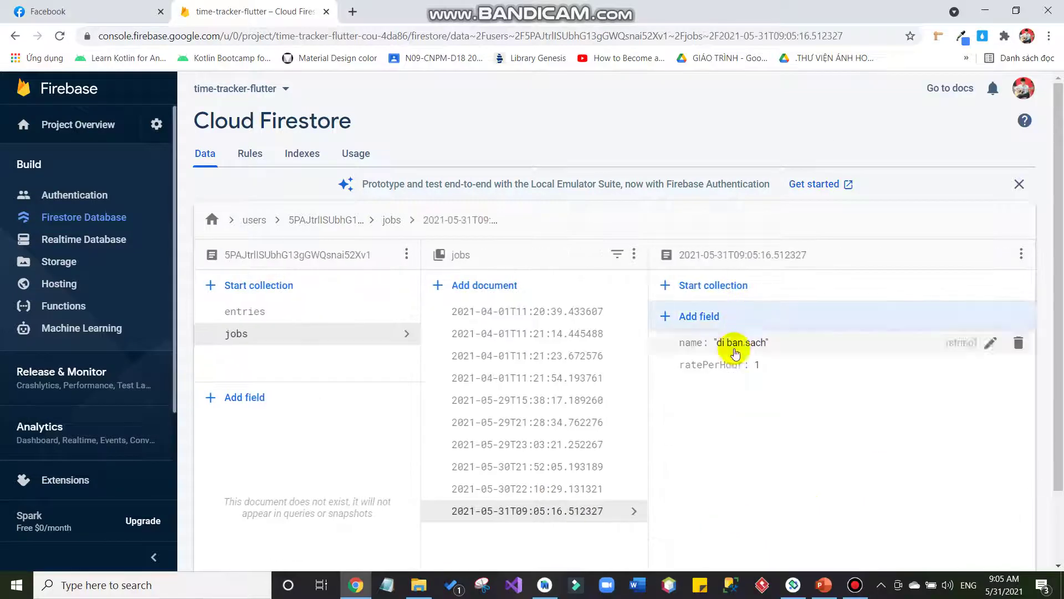
key("alt+Tab")
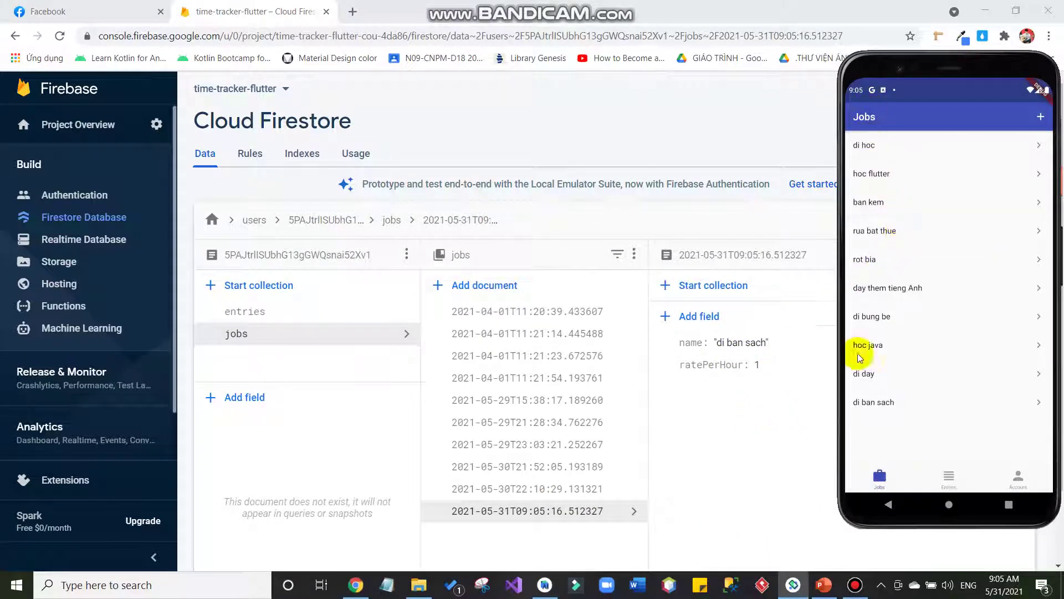
left_click(886, 396)
Start a new di ban sach entry running from 7:05 PM to 9:05 PM.
left_click(1034, 116)
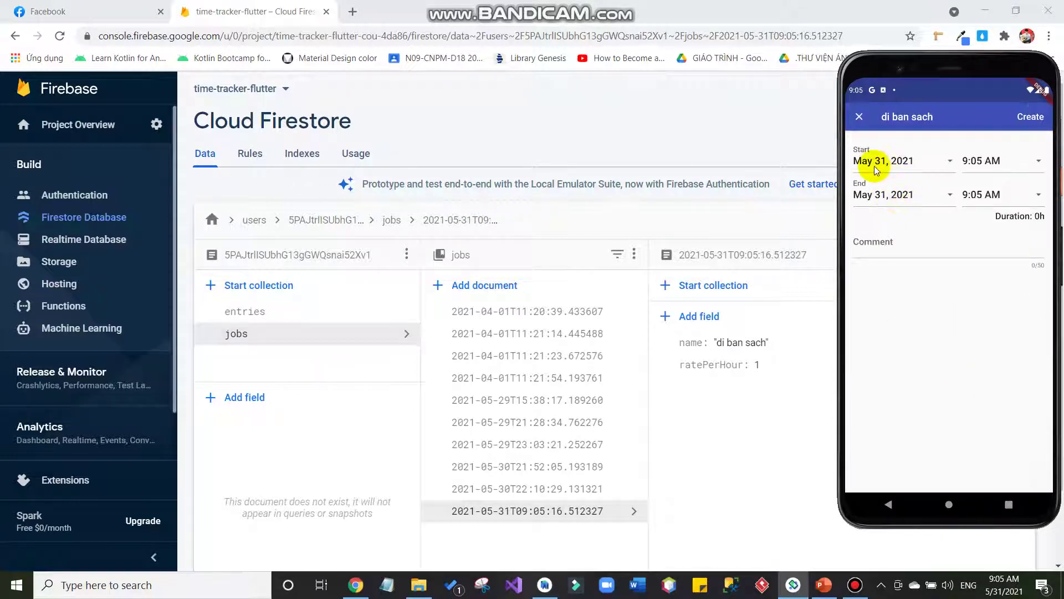
left_click(984, 162)
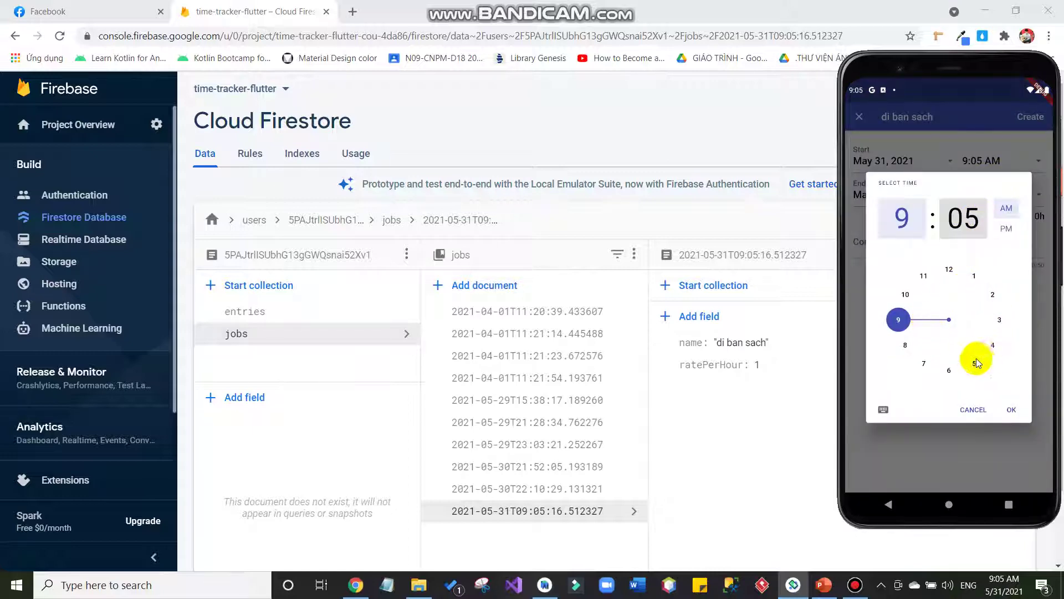
left_click(922, 364)
left_click(1006, 229)
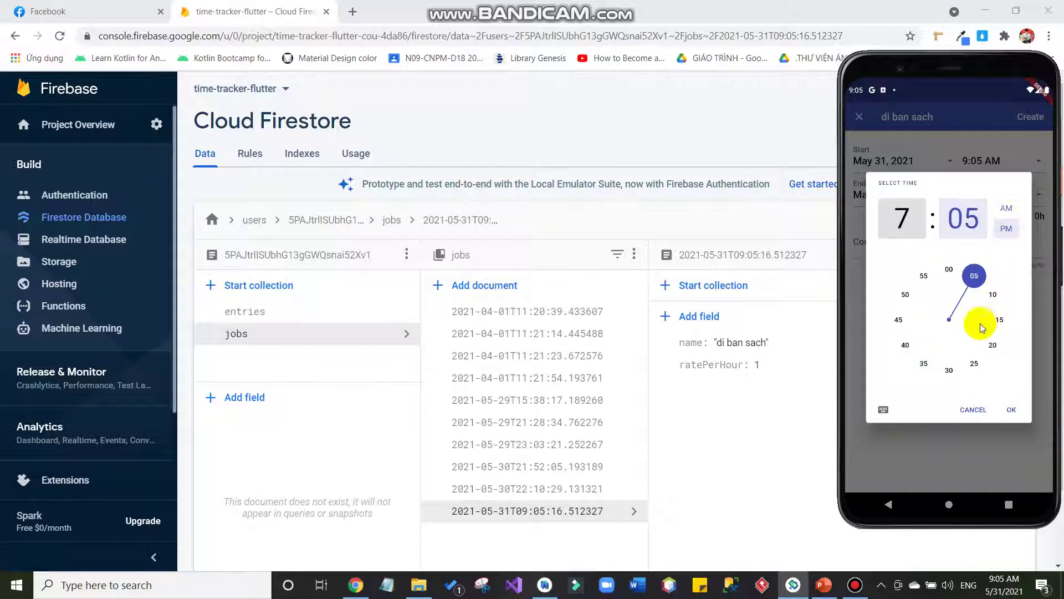
left_click(1005, 411)
left_click(992, 196)
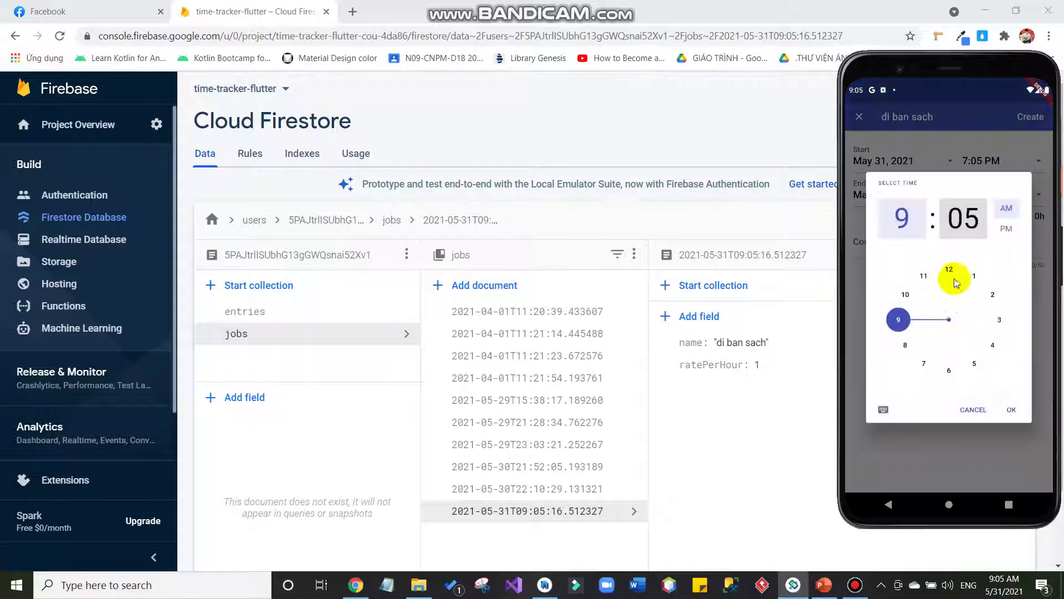
left_click(1004, 229)
left_click(1012, 410)
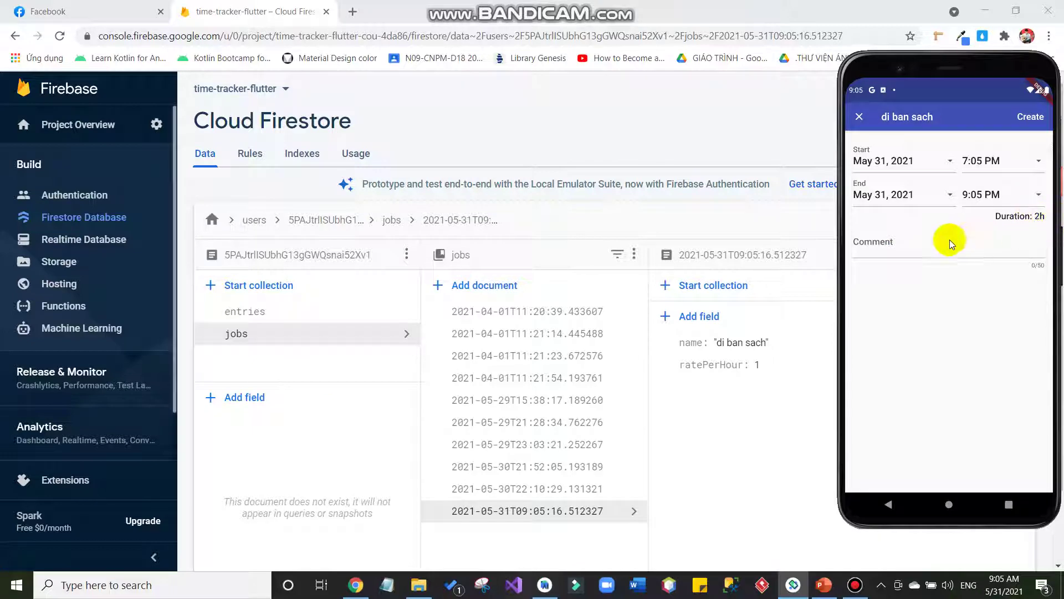
Add the comment 'di ban sach vao buoi toi' to the entry and create it.
left_click(924, 254)
type("di ban sach vao")
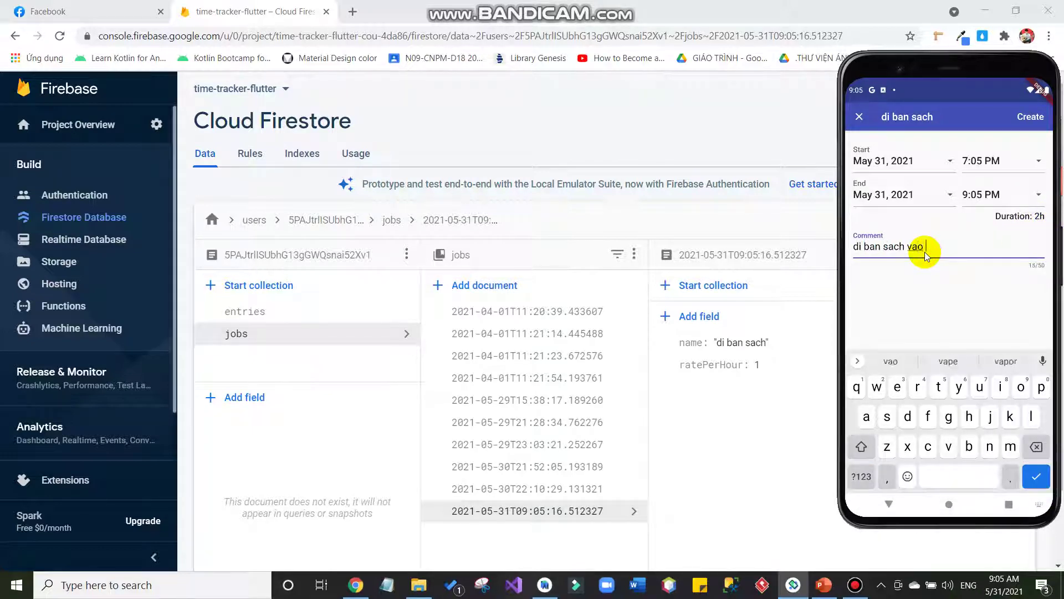
type(" buoi toi")
left_click(1036, 477)
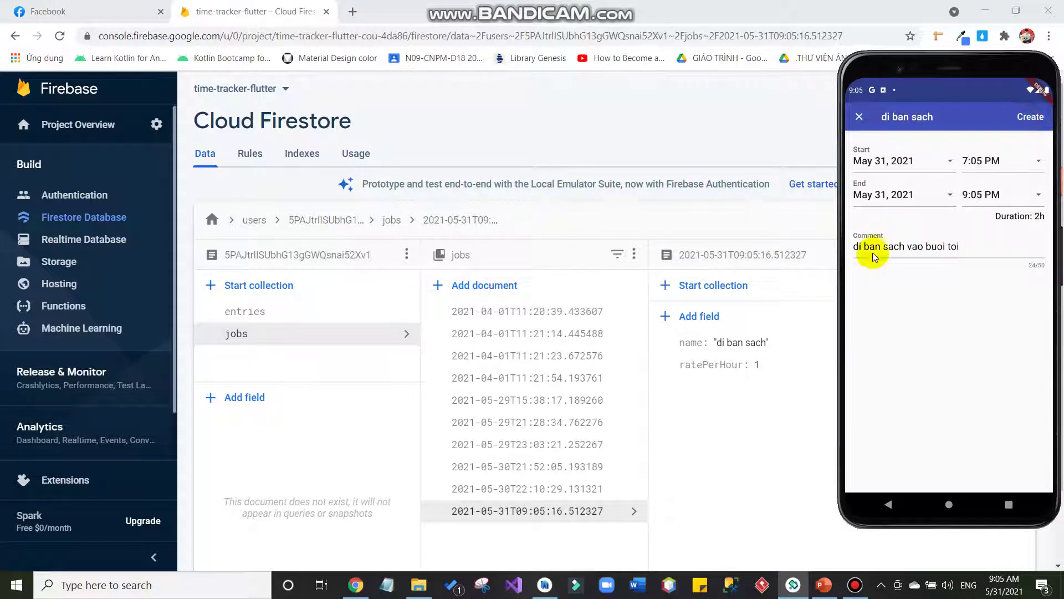
Open the newest document in Firestore's entries collection.
left_click(351, 318)
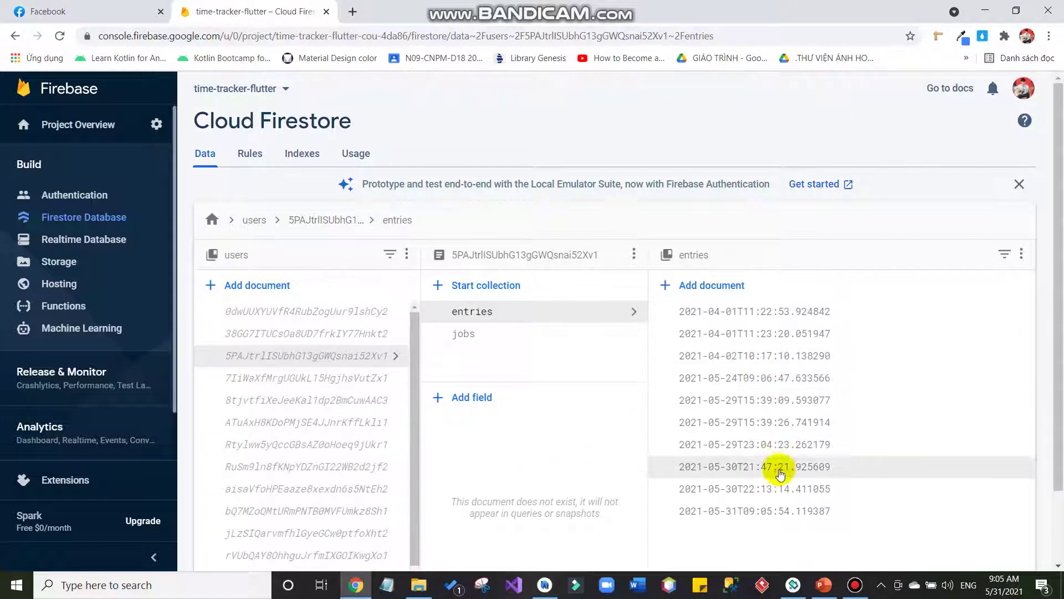
left_click(776, 511)
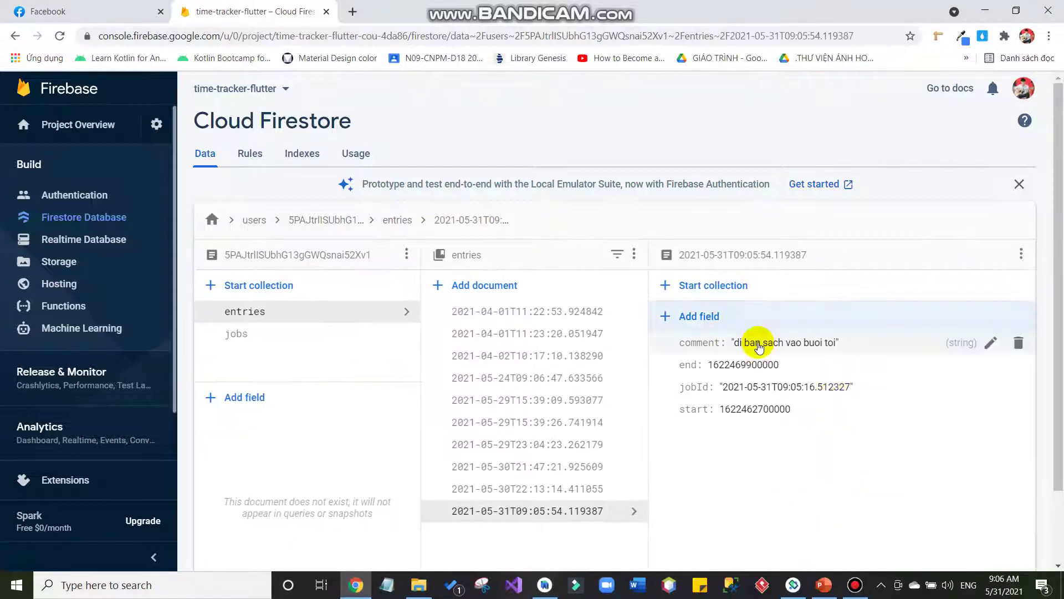
key("alt+Tab")
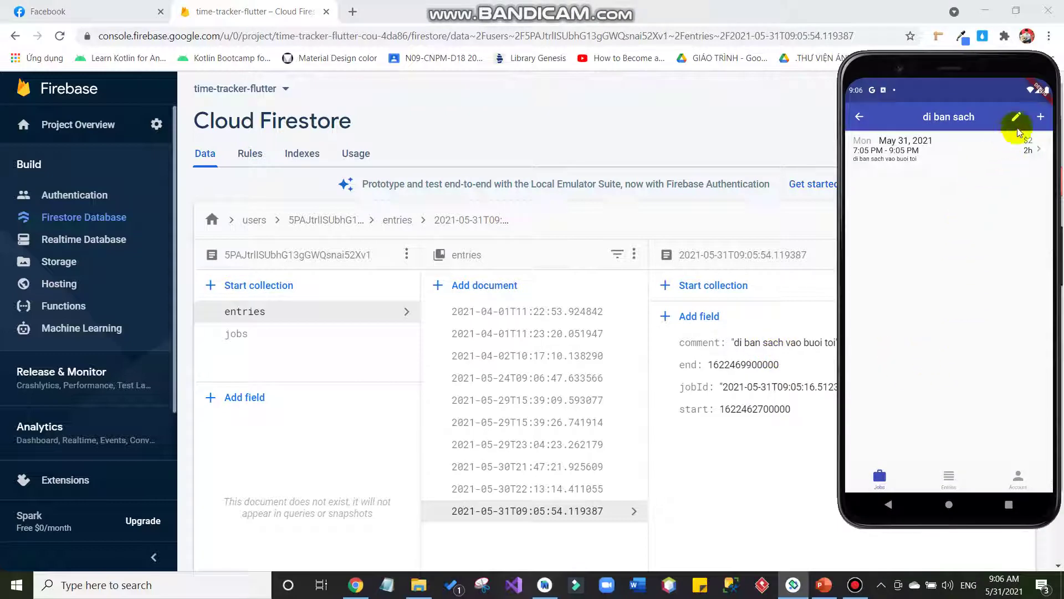
Append 'blabla' to the evening entry's comment in the app and verify it in Firestore.
left_click(987, 145)
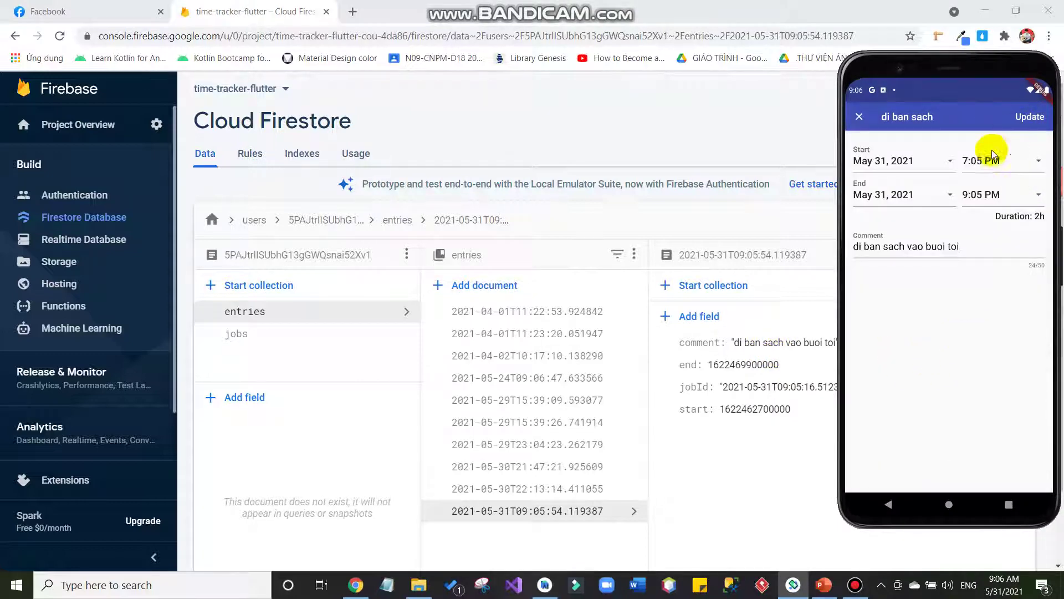
left_click(968, 246)
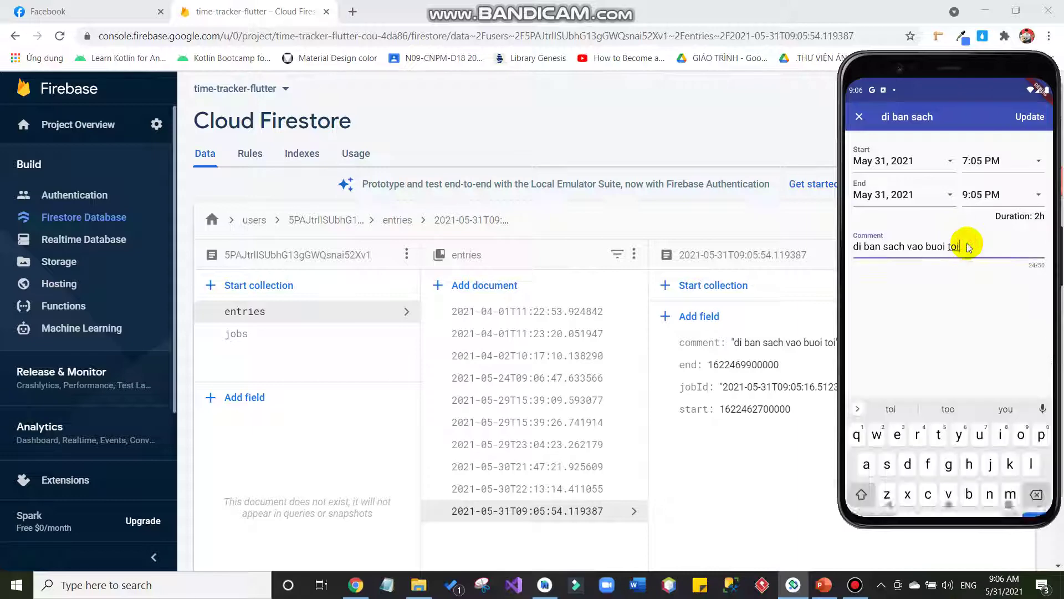
type("labla")
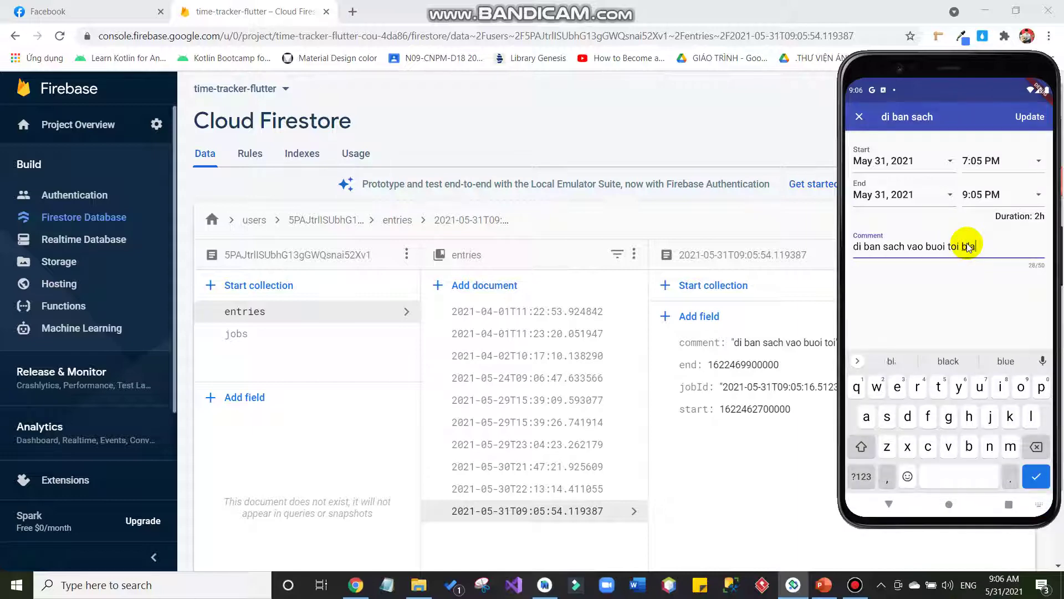
left_click(1020, 133)
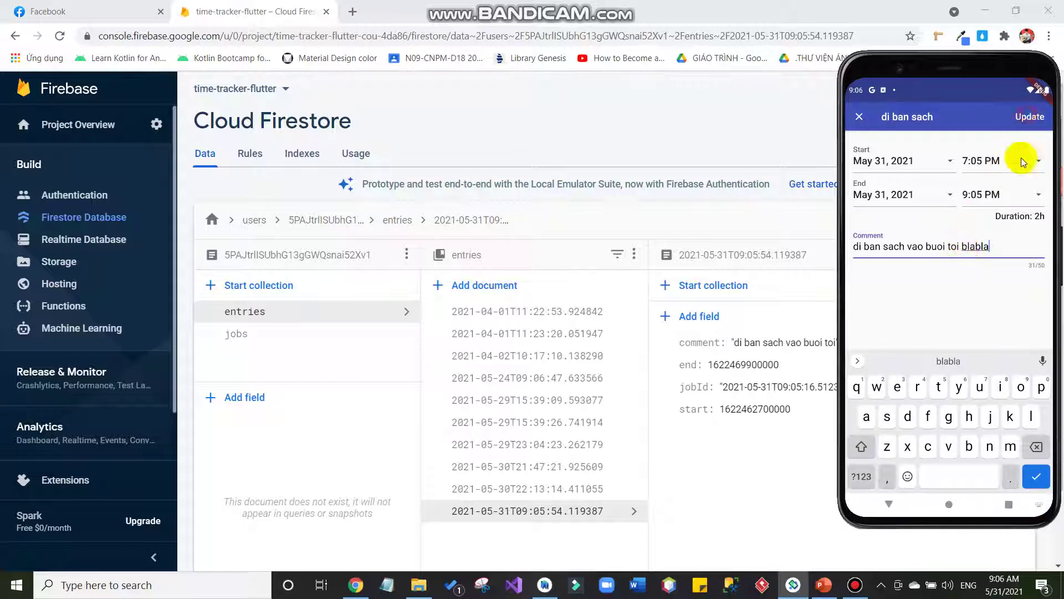
left_click(877, 341)
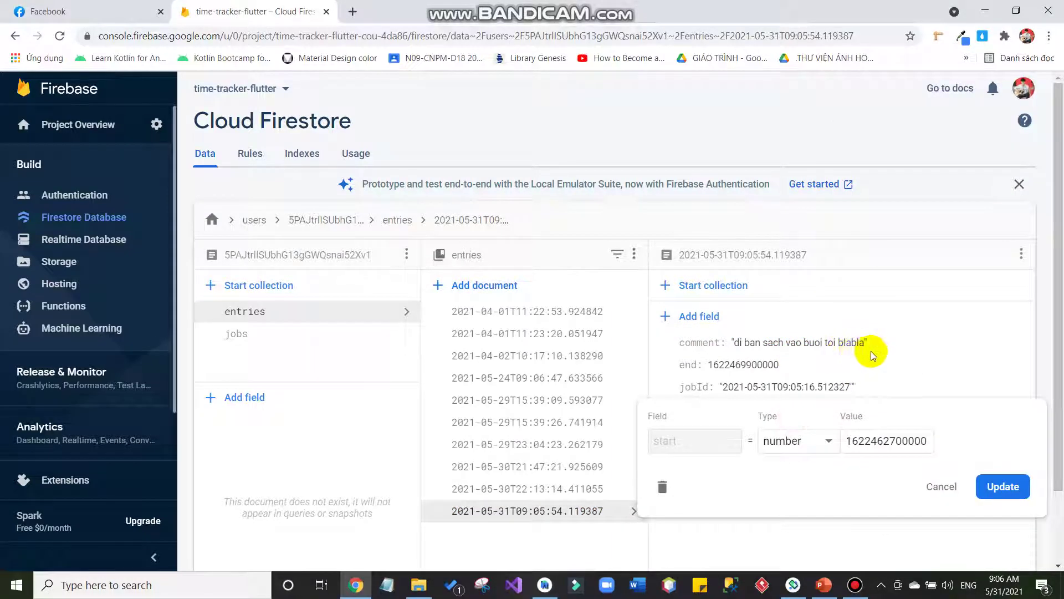
key("alt+Tab")
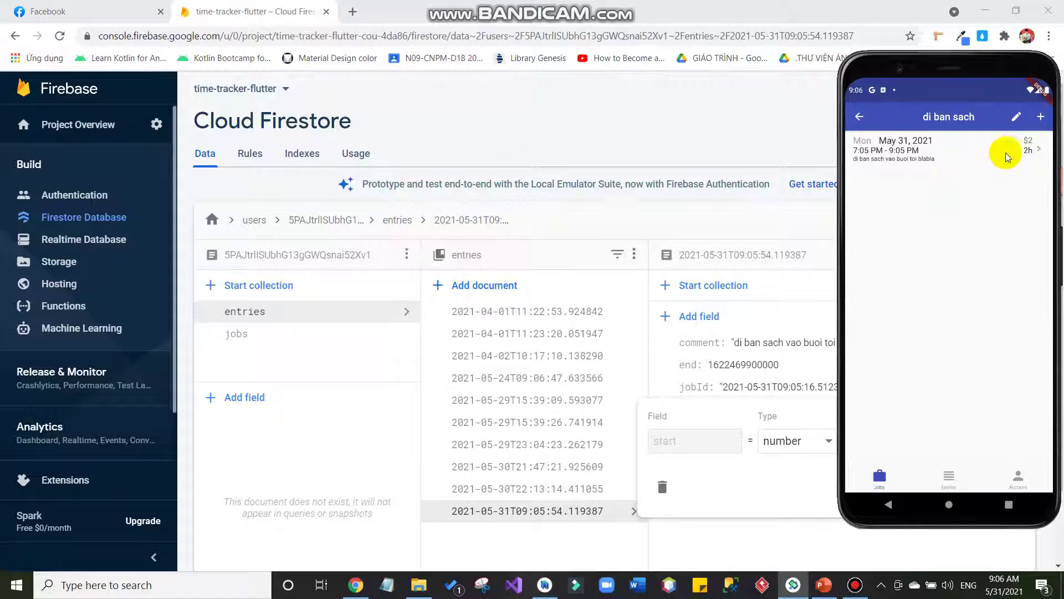
Swipe-delete the 7:05–9:05 PM entry, confirm it's gone in Firestore, and dismiss Edit Job.
left_click_drag(993, 151, 831, 174)
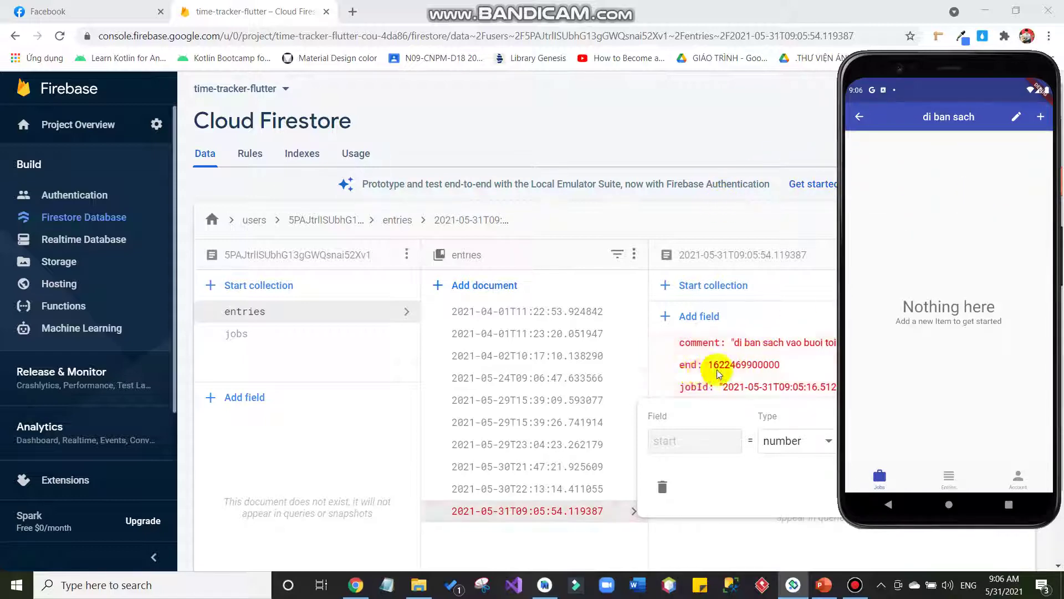
left_click(656, 142)
key("alt+Tab")
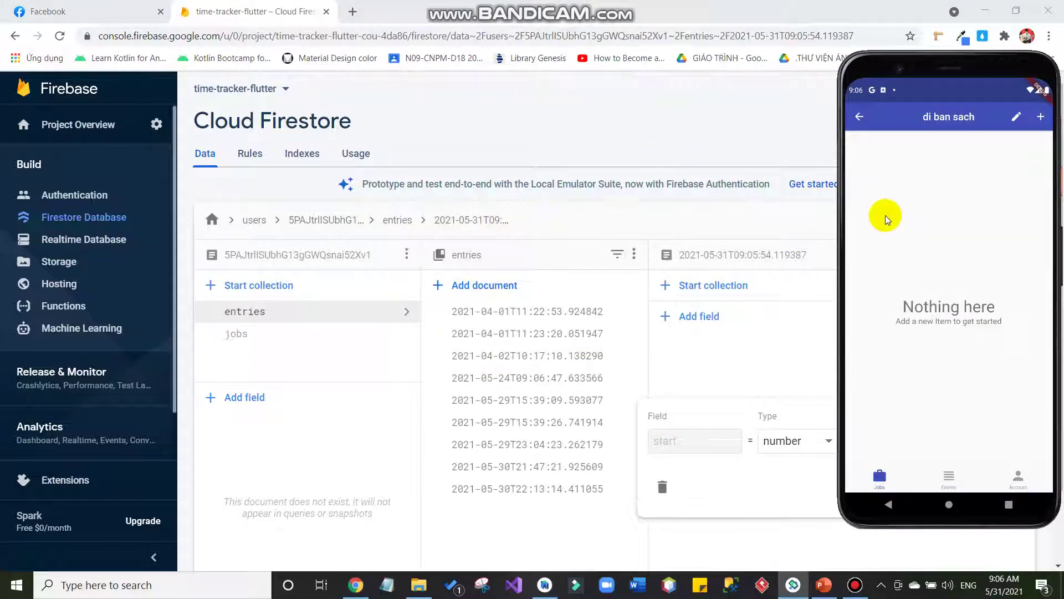
left_click(1016, 117)
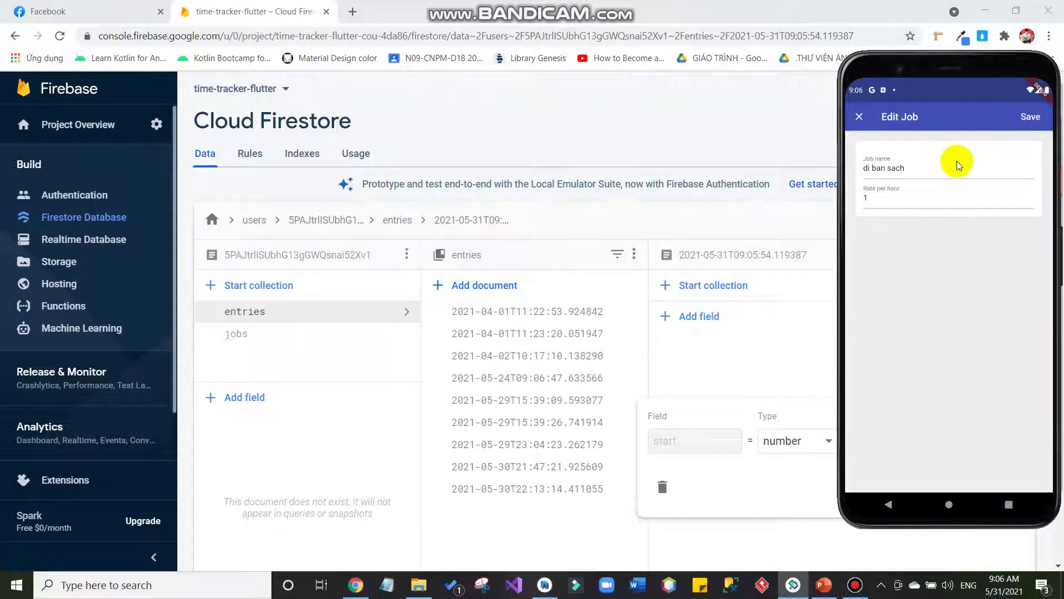
left_click(860, 116)
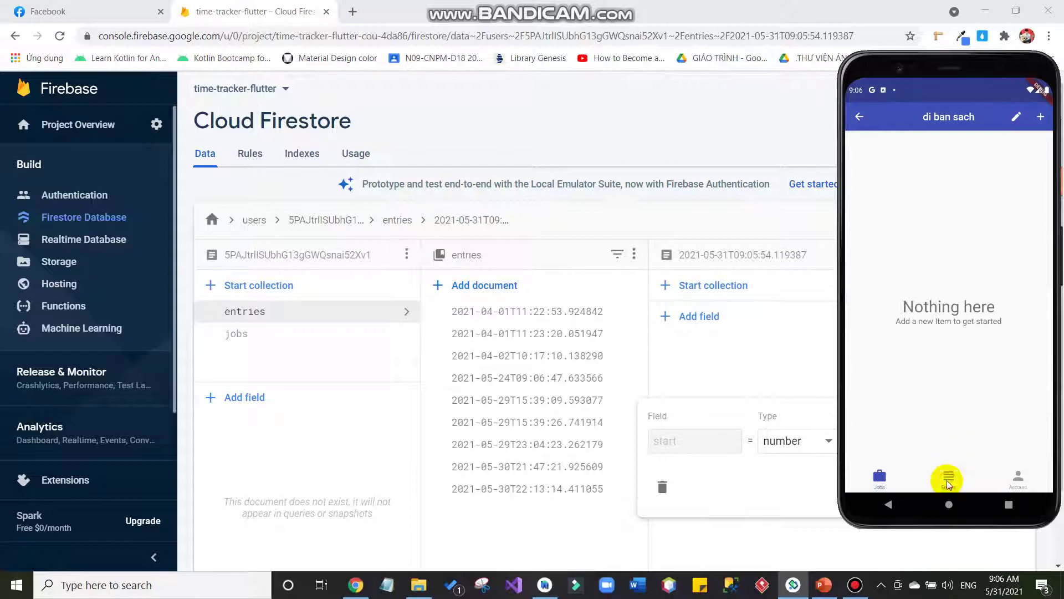
Review the Entries summary totalling $2,028, then view the Account page's profile picture.
left_click(948, 478)
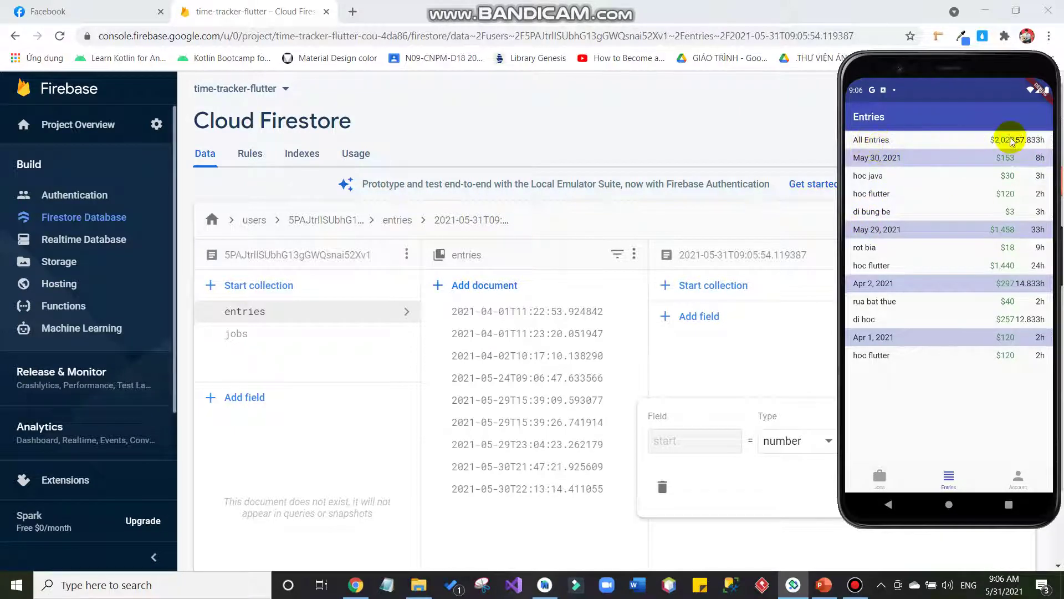
left_click(853, 583)
left_click(854, 583)
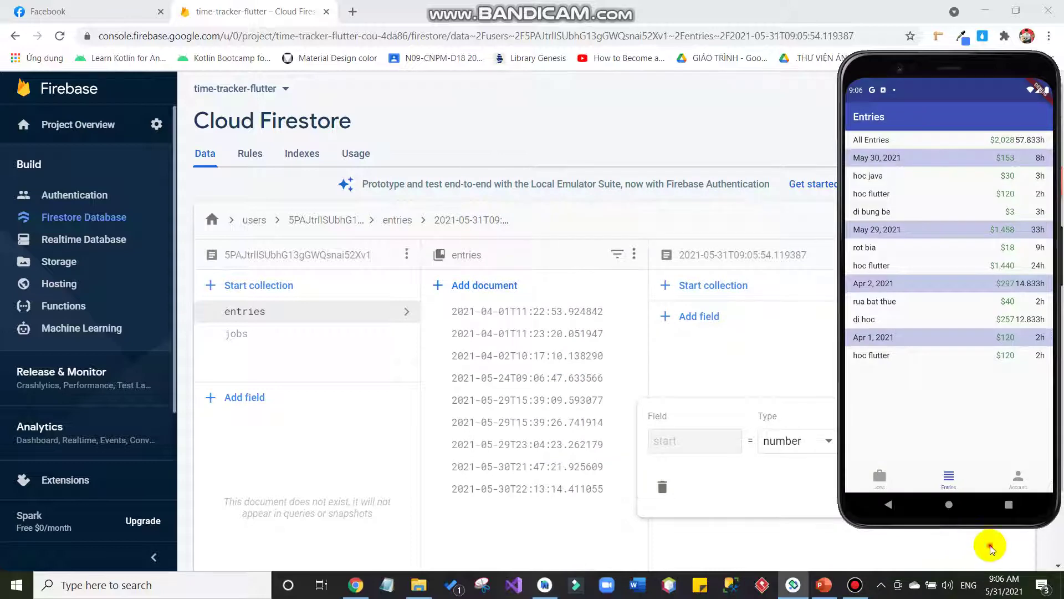
left_click(993, 547)
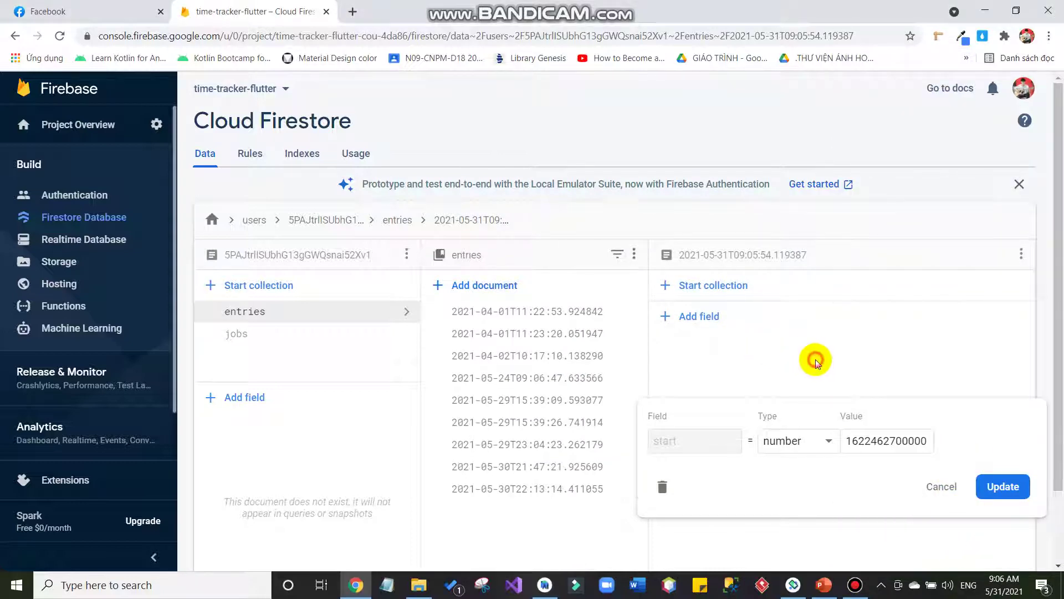
left_click(793, 585)
left_click(1019, 478)
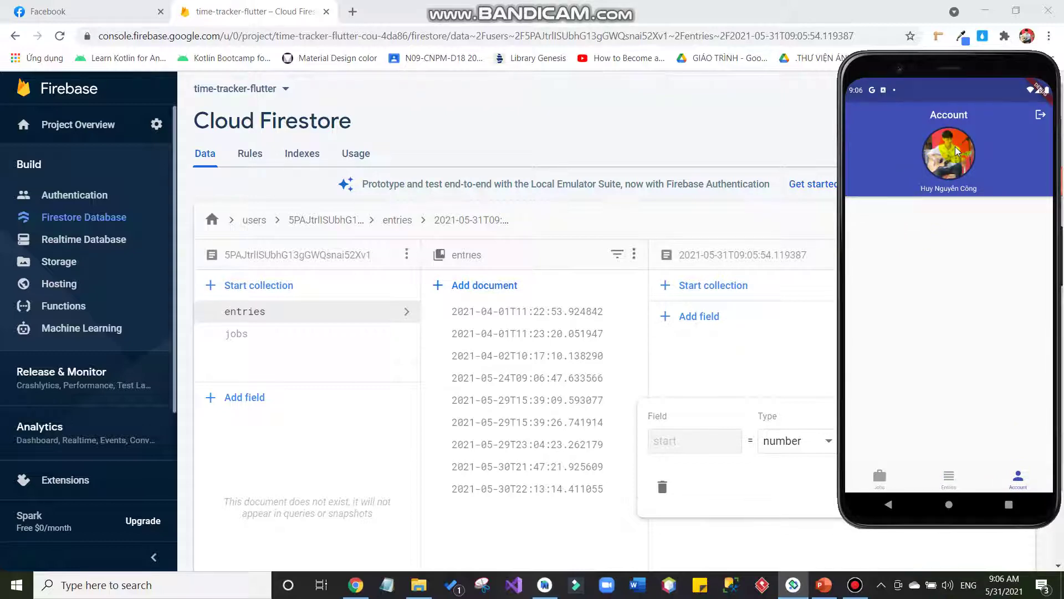
mouse_move(945, 190)
left_mouse_down()
mouse_move(917, 191)
mouse_move(979, 193)
left_mouse_up()
left_click(825, 585)
Present the OAUTH 2.0 slide 4 full screen and reveal the My Database (Cloud Firestore) cylinder.
left_click(138, 388)
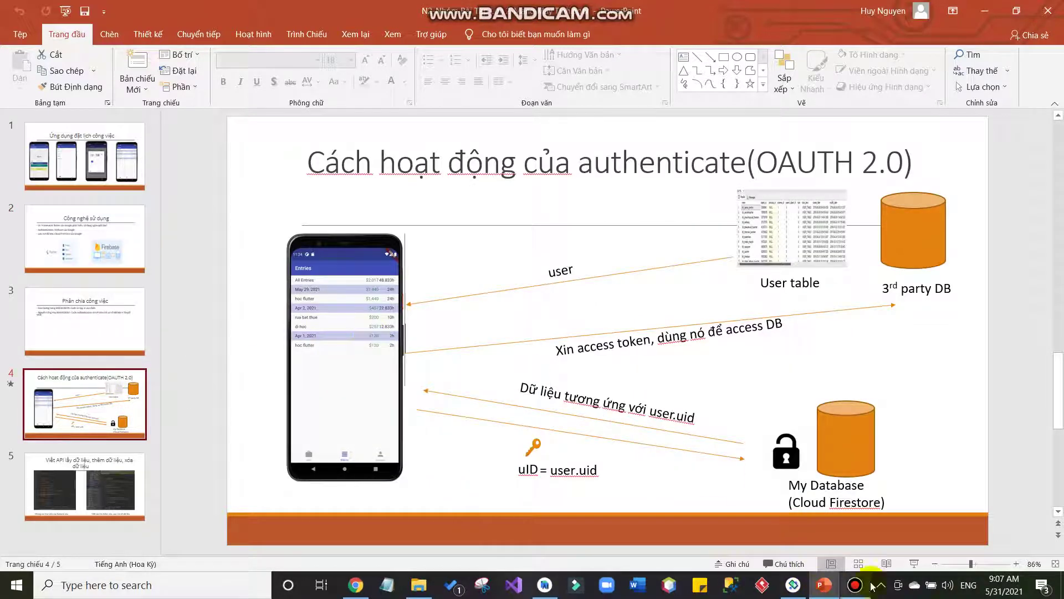
left_click(914, 564)
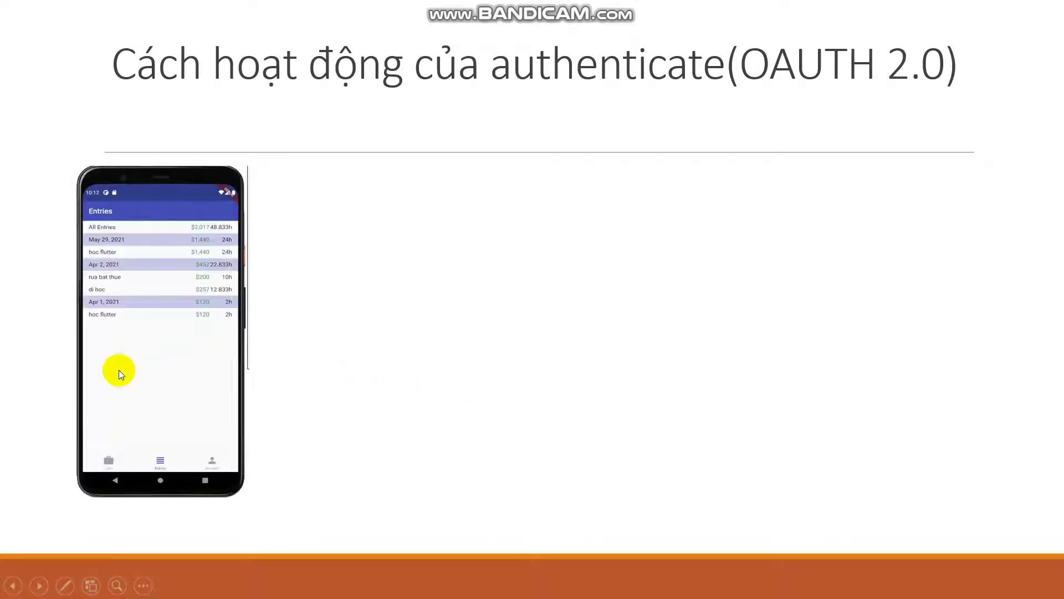
left_click(172, 350)
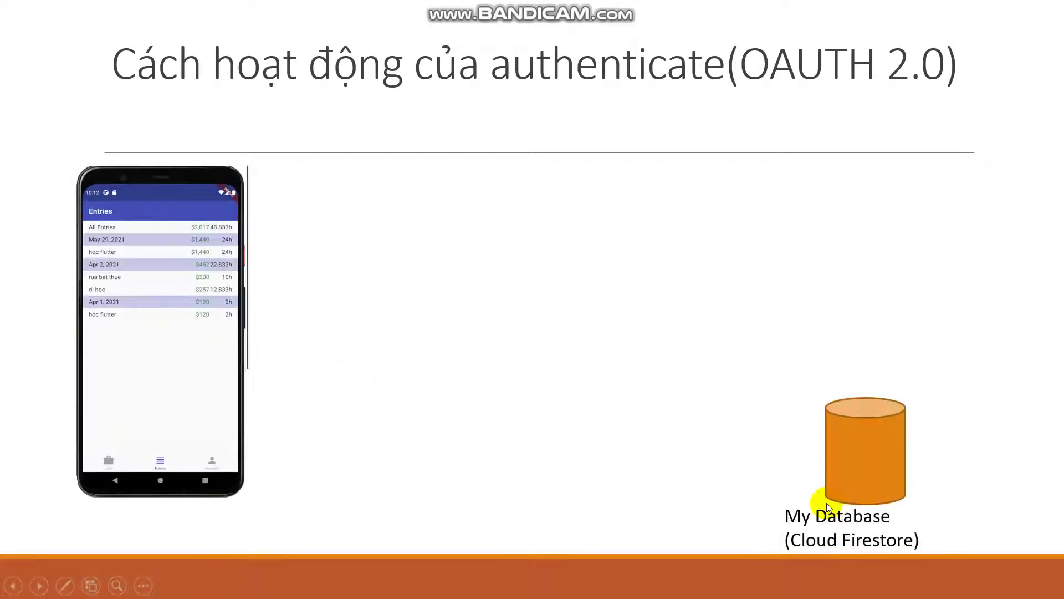